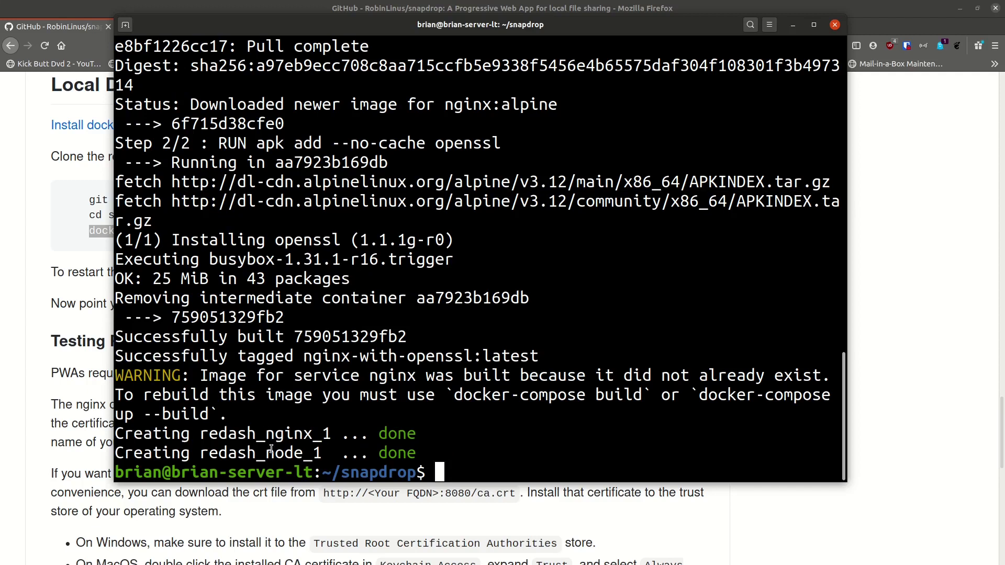
Run ctop in the terminal to view the running containers, including the newly created redash nginx and node containers.
left_click_drag(202, 434, 252, 457)
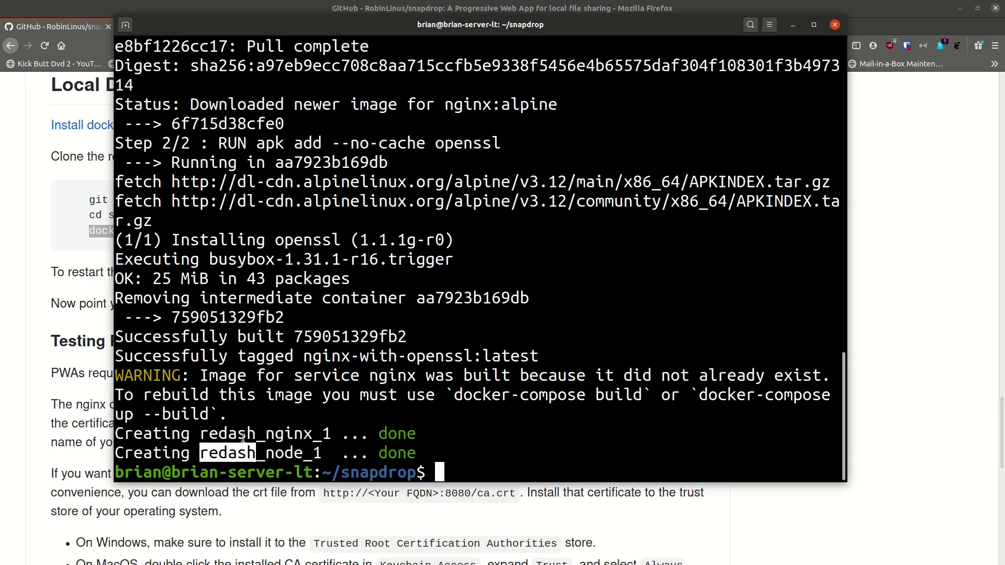
left_click(473, 468)
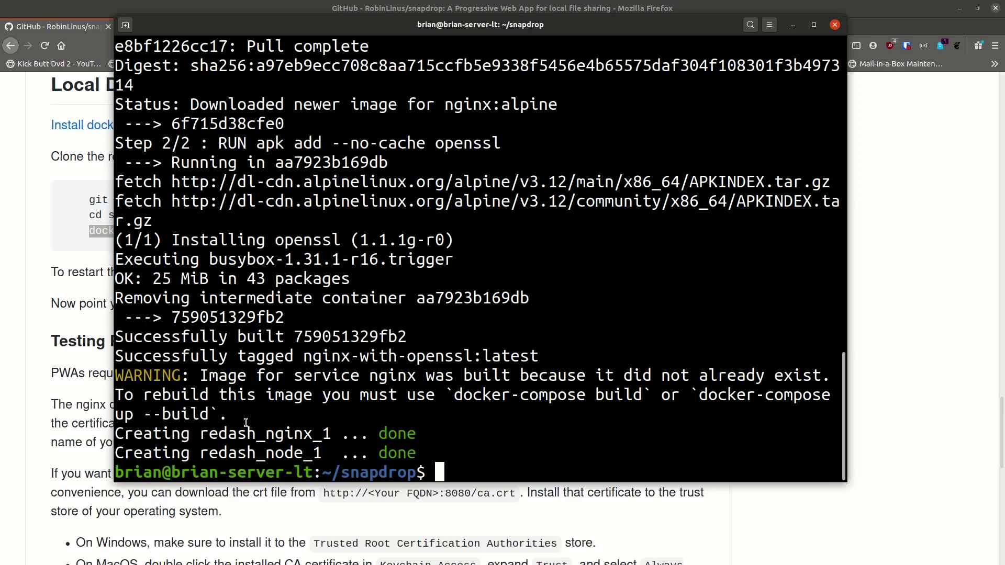
type("ctop")
key("Return")
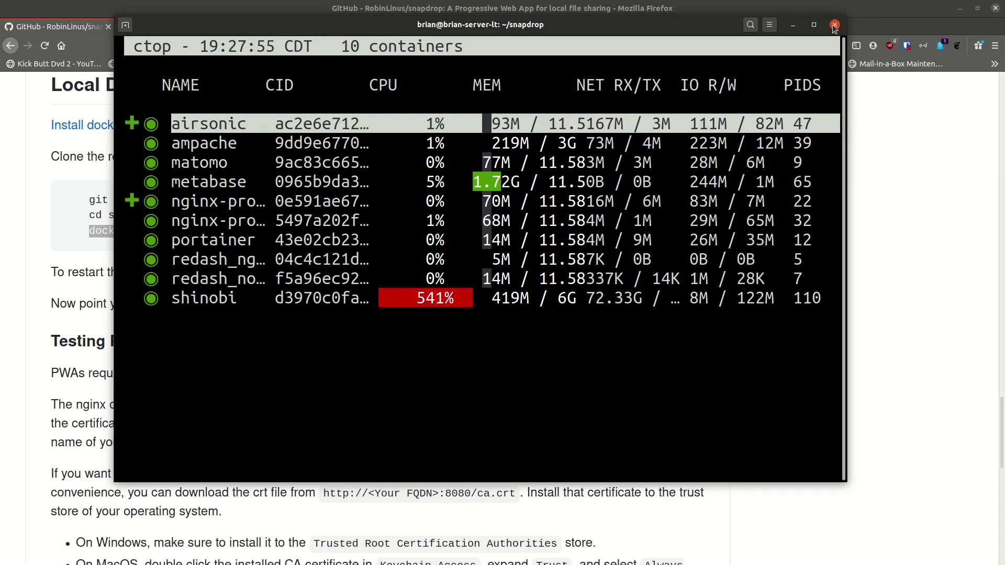
Switch to Firefox and load 192.168.7.125:8082 in a new tab to check the Snapdrop page.
left_click(894, 211)
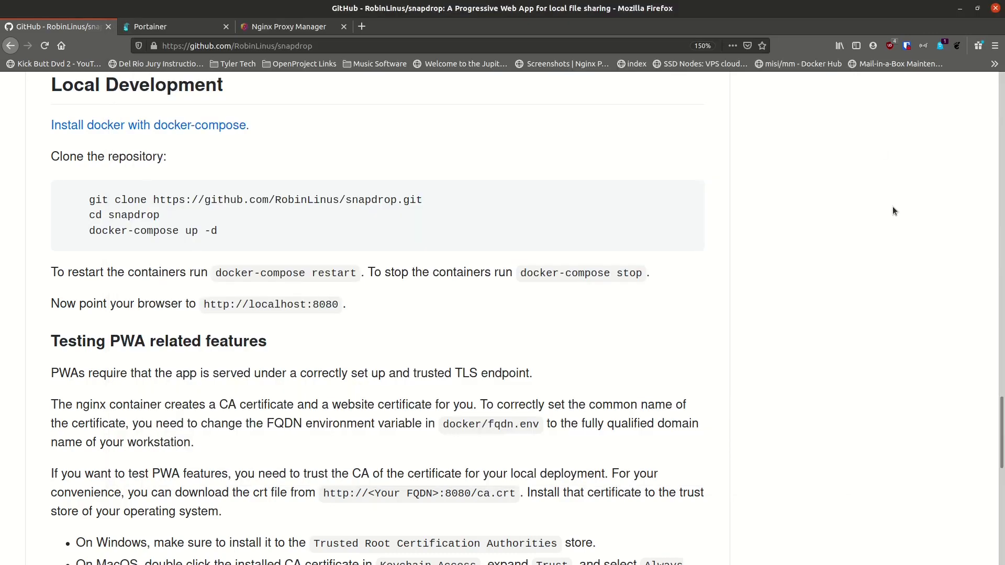
key("ctrl+t")
left_click(348, 51)
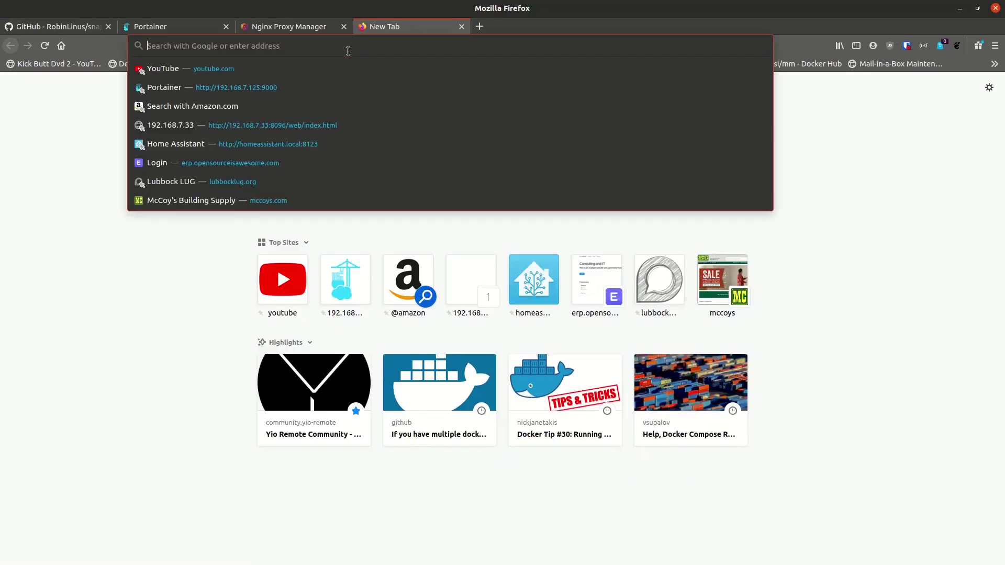
type("19")
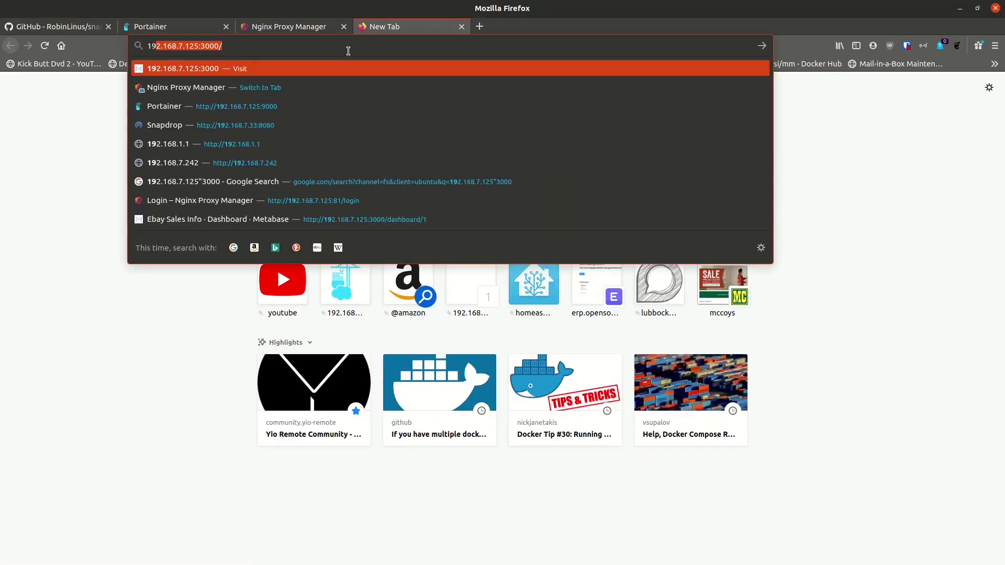
type("2.168.7.125")
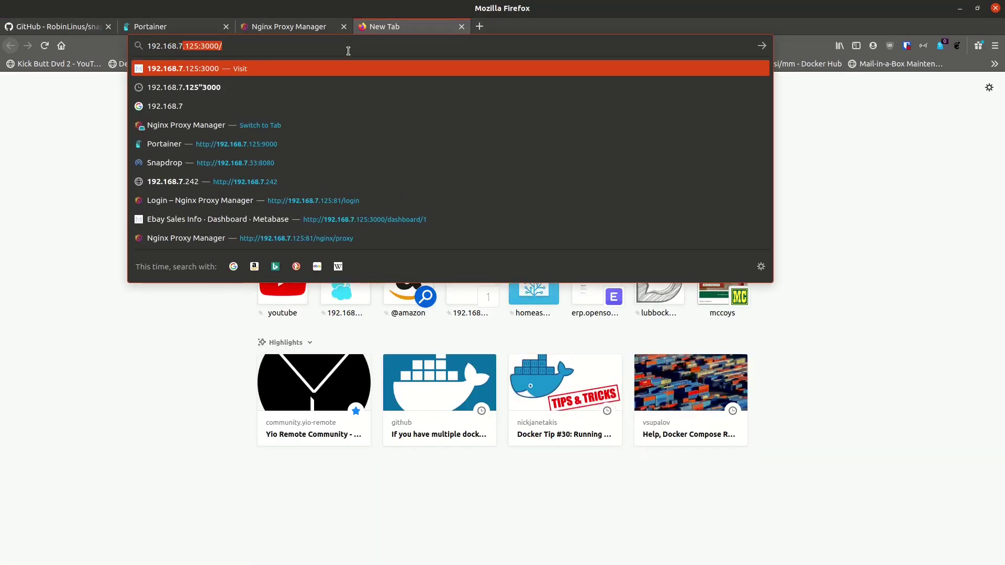
type(":")
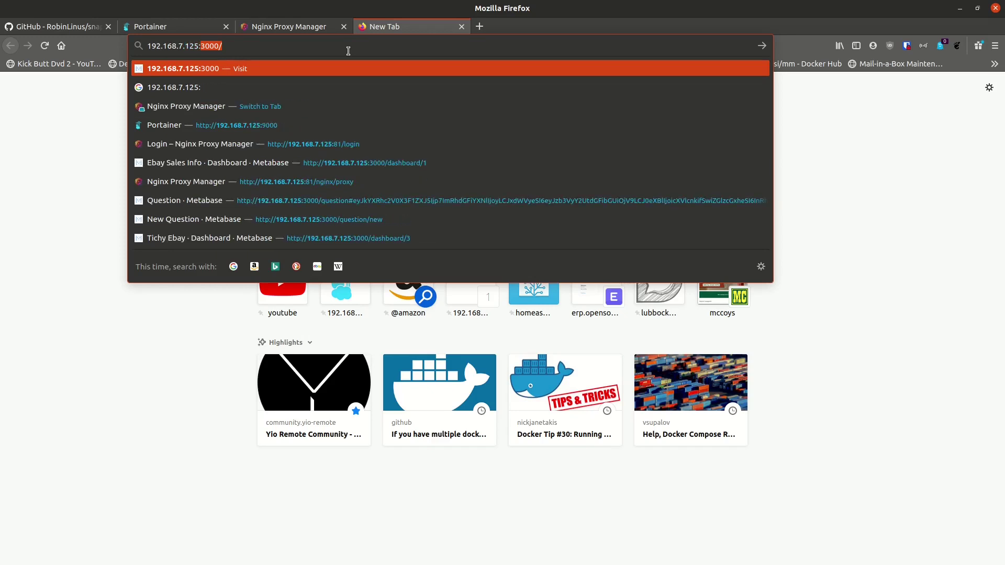
type("8082")
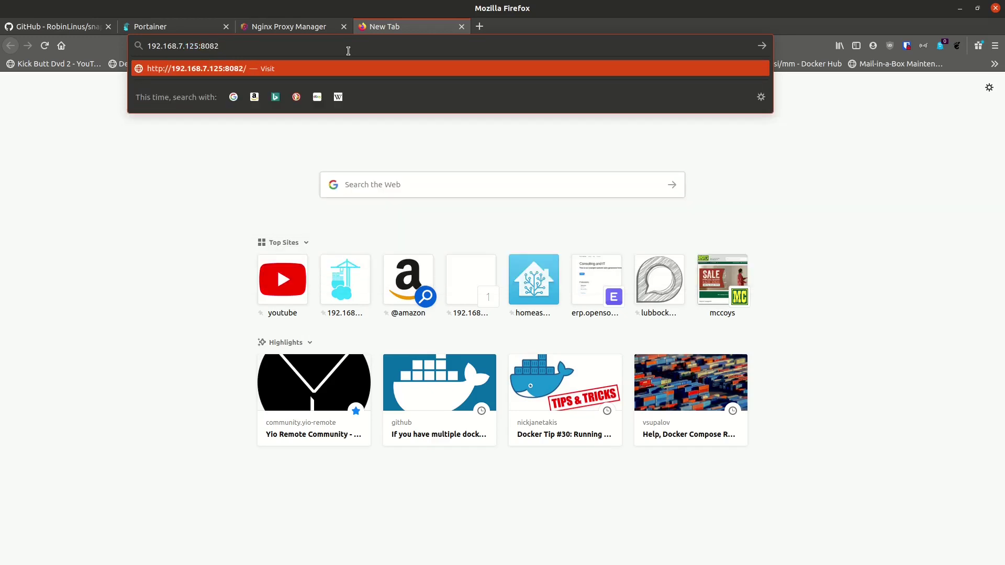
key("Return")
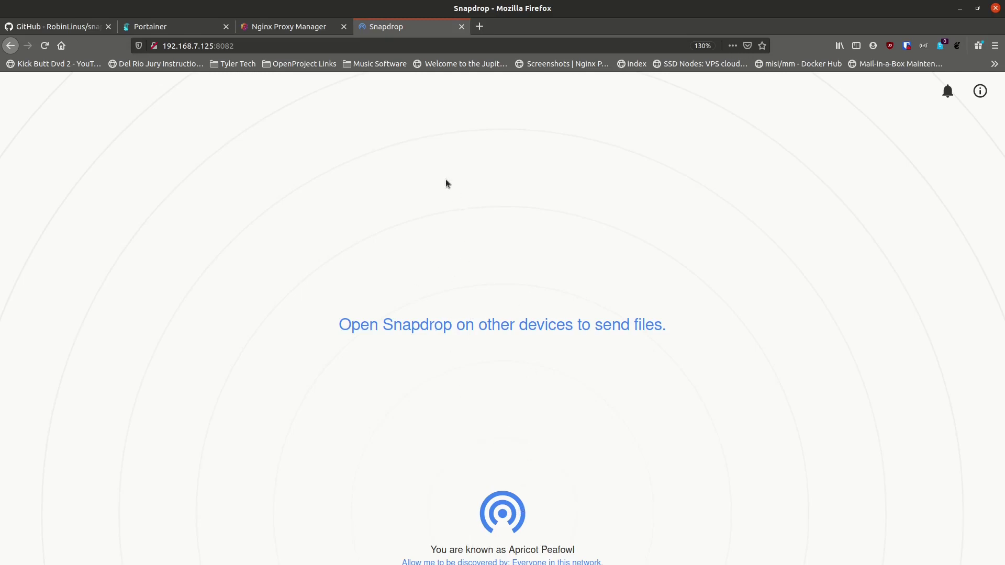
Close the Snapdrop page and start a new proxy host in Nginx Proxy Manager.
left_click(461, 26)
left_click(283, 26)
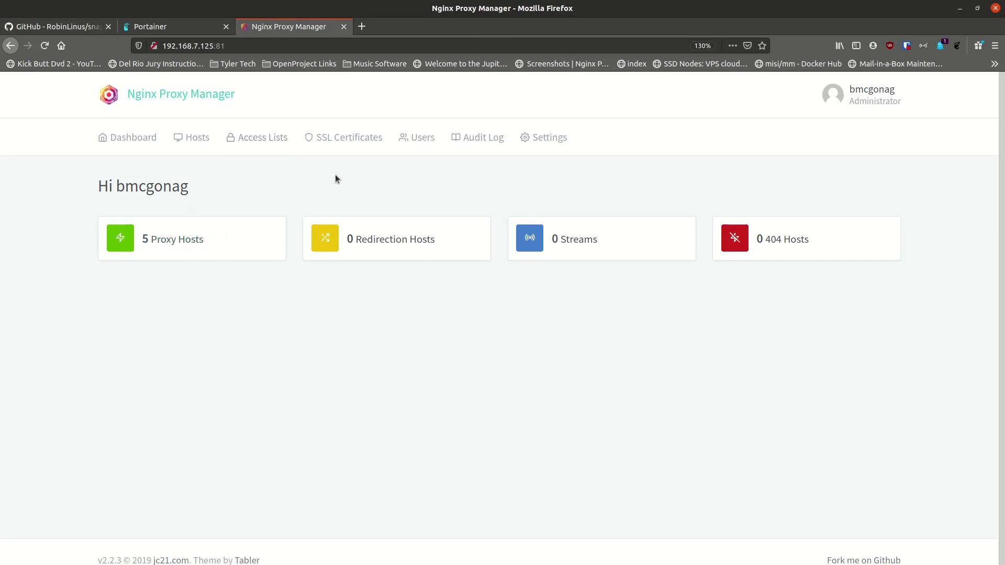
left_click(192, 239)
left_click(848, 194)
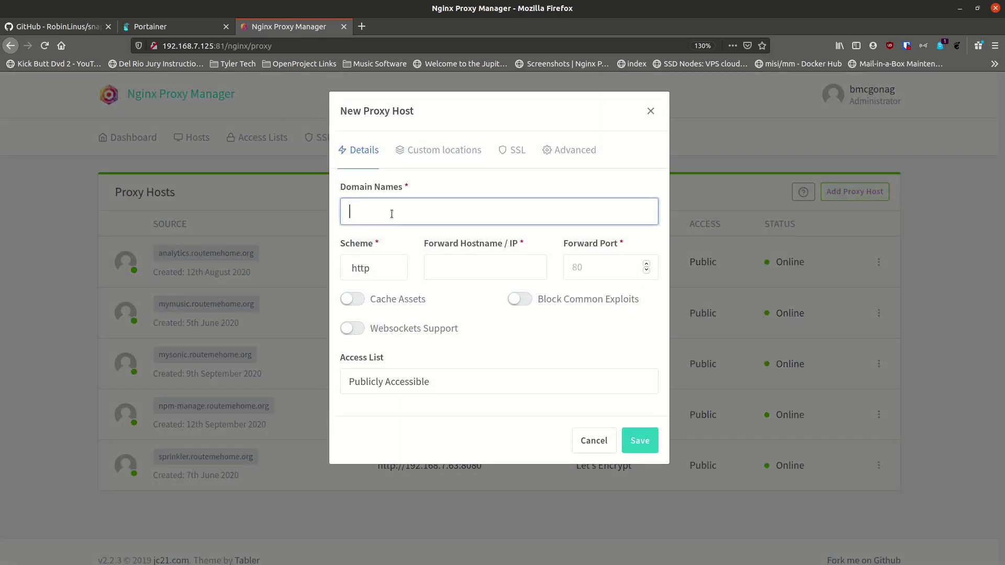
Open digitalocean.com in a new browser tab.
left_click(361, 26)
left_click(341, 47)
type("digitalocean.com")
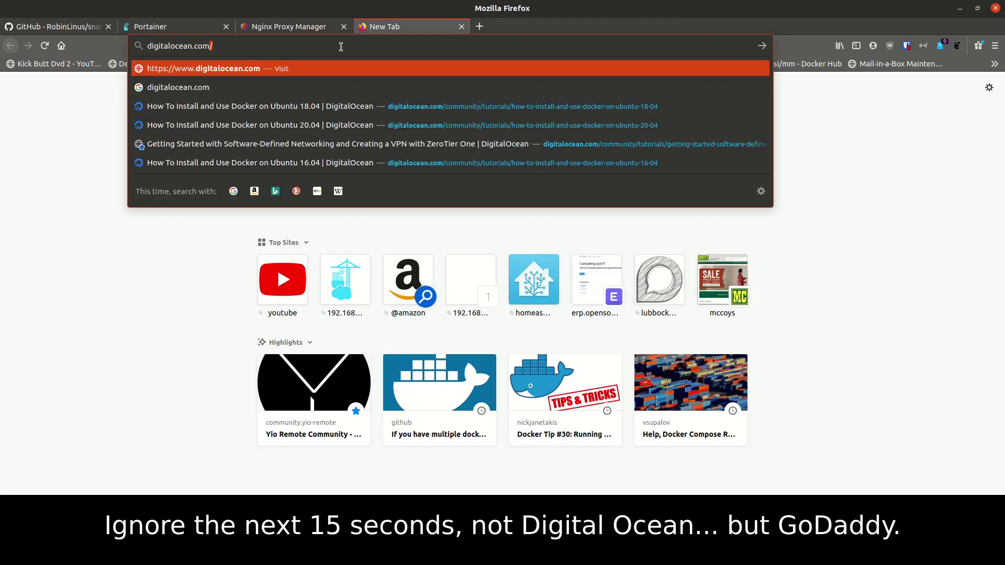
key("Return")
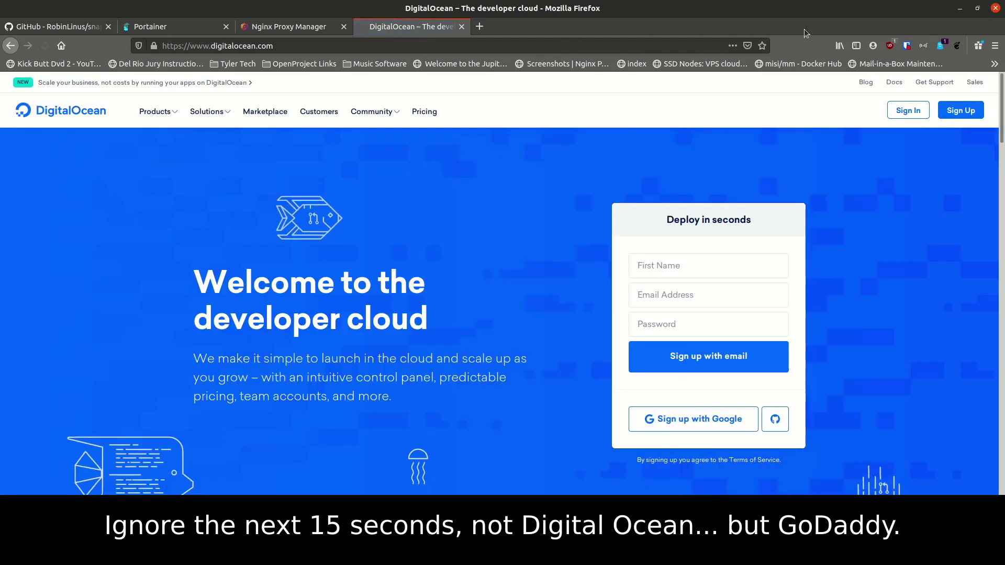
Unlock the Bitwarden vault by entering the master password, and open the DigitalOcean account sign-in page.
left_click(906, 47)
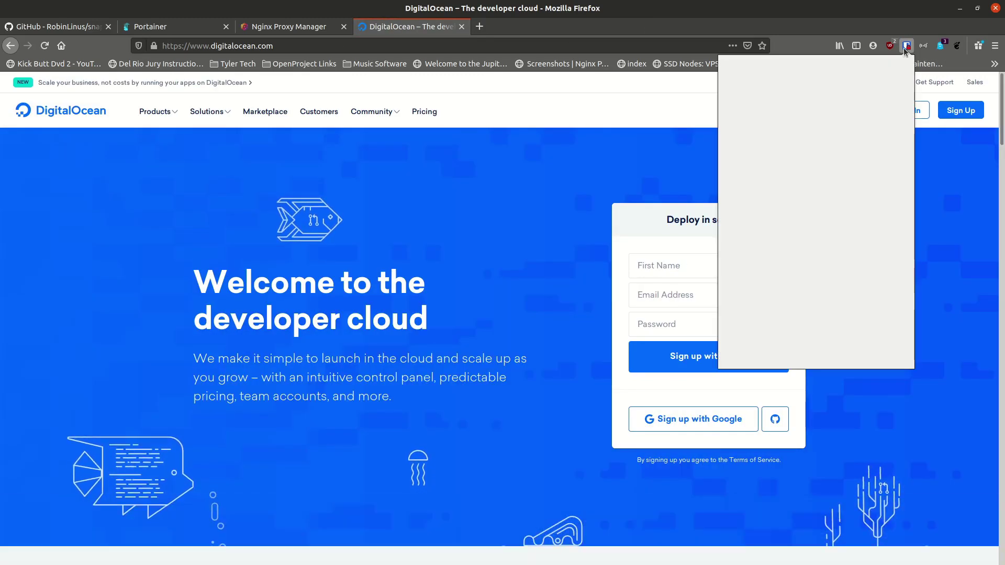
type("••••••••")
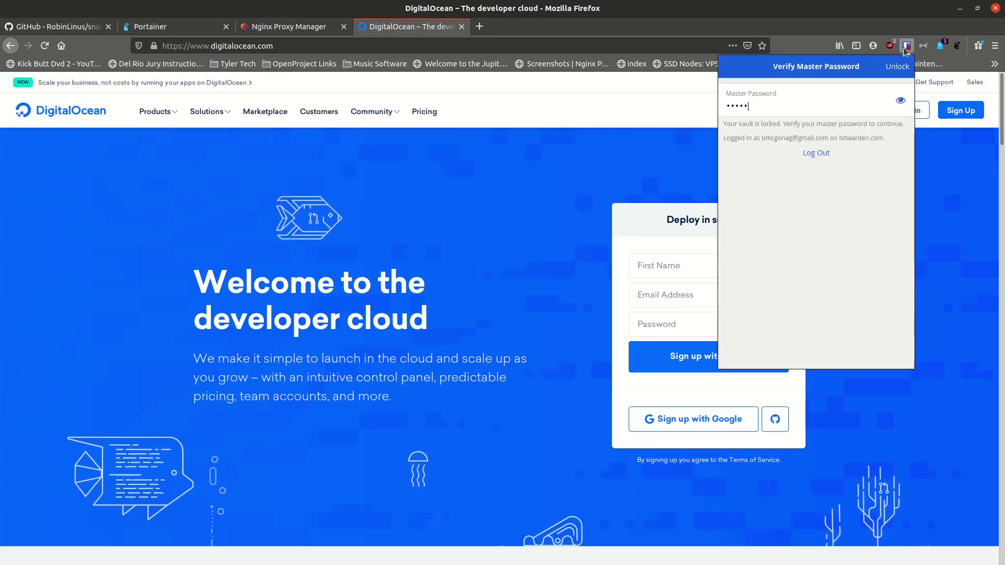
type("••••••••••")
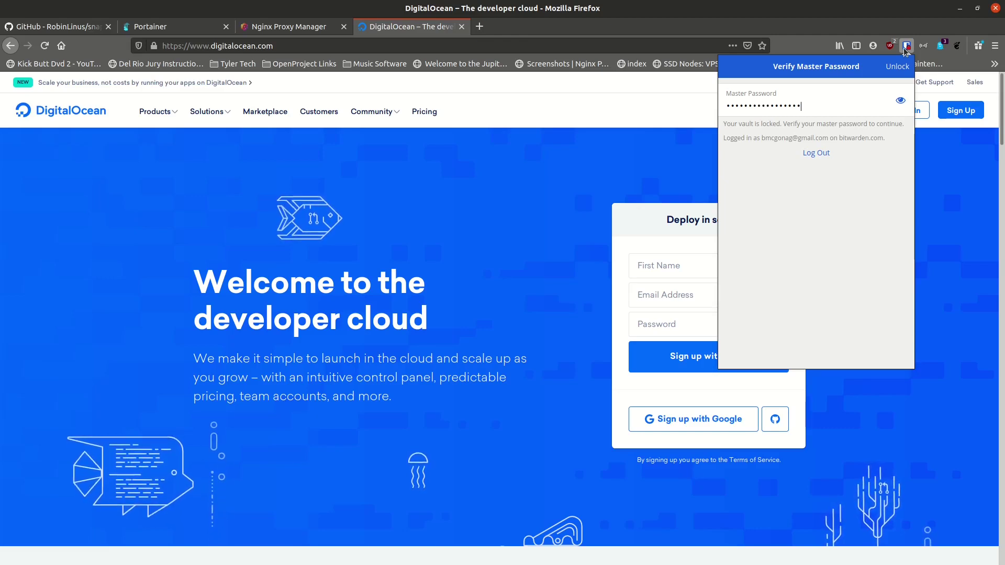
key("Return")
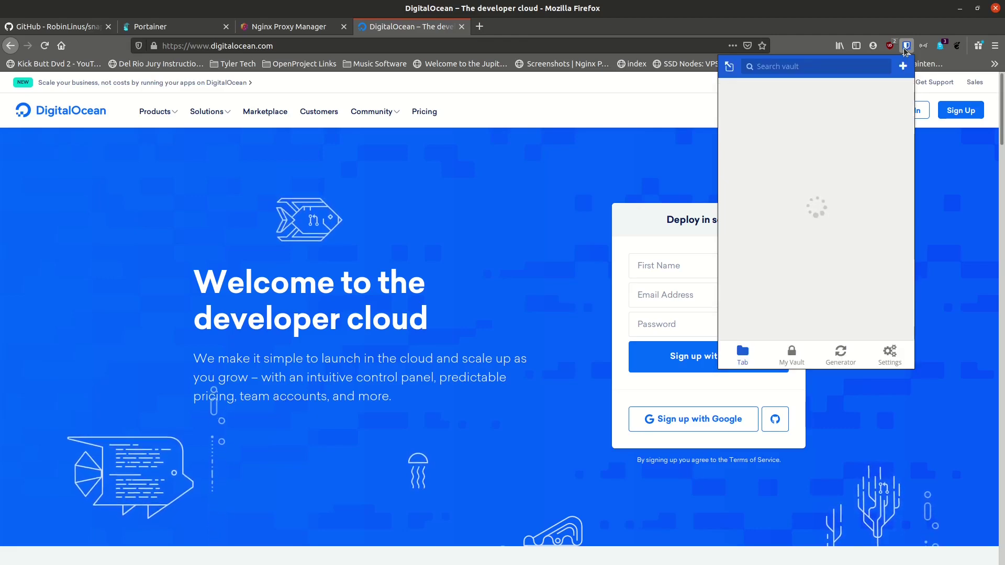
left_click(658, 233)
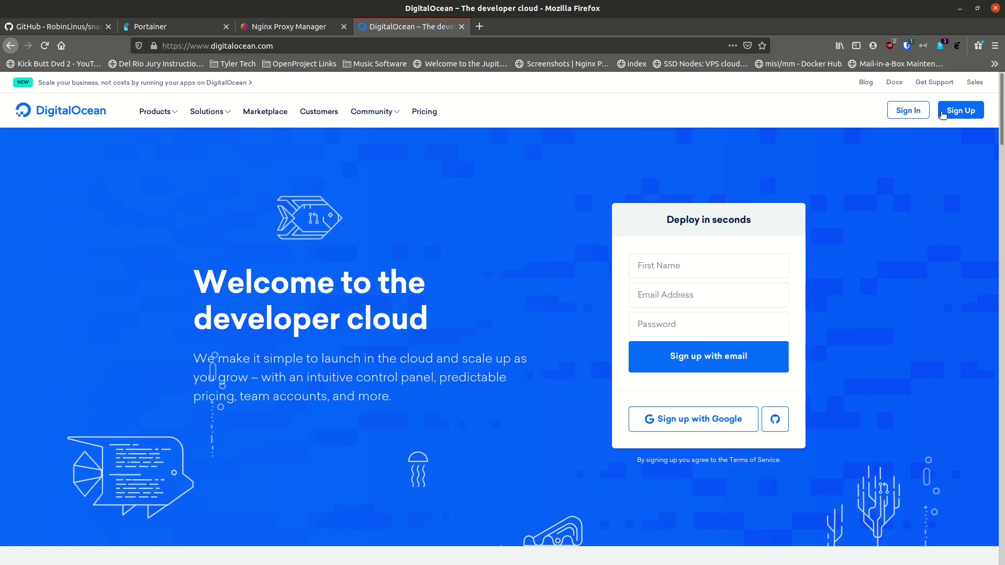
left_click(909, 113)
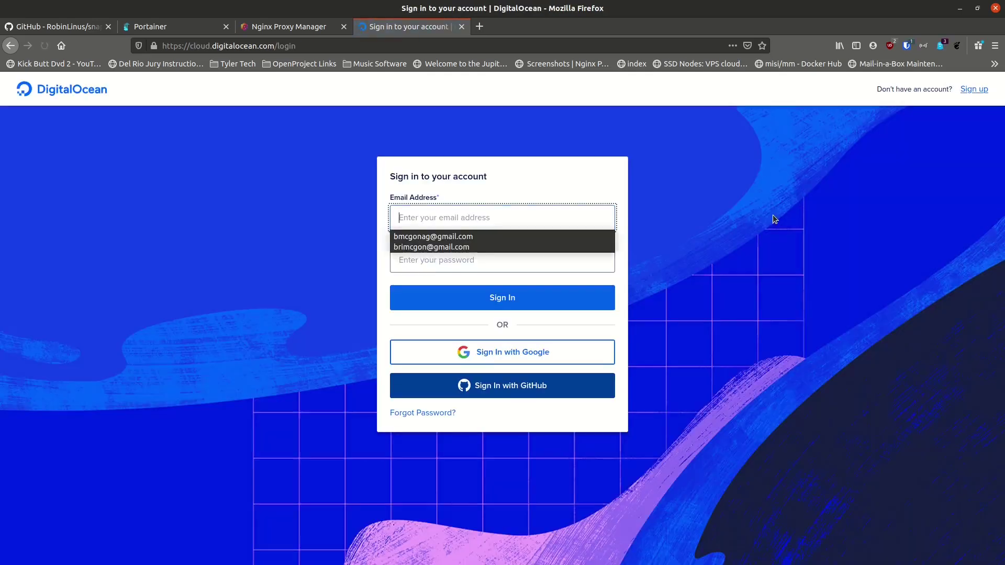
Load godaddy.com in place of the DigitalOcean page and open its registered-user sign-in form.
left_click(346, 42)
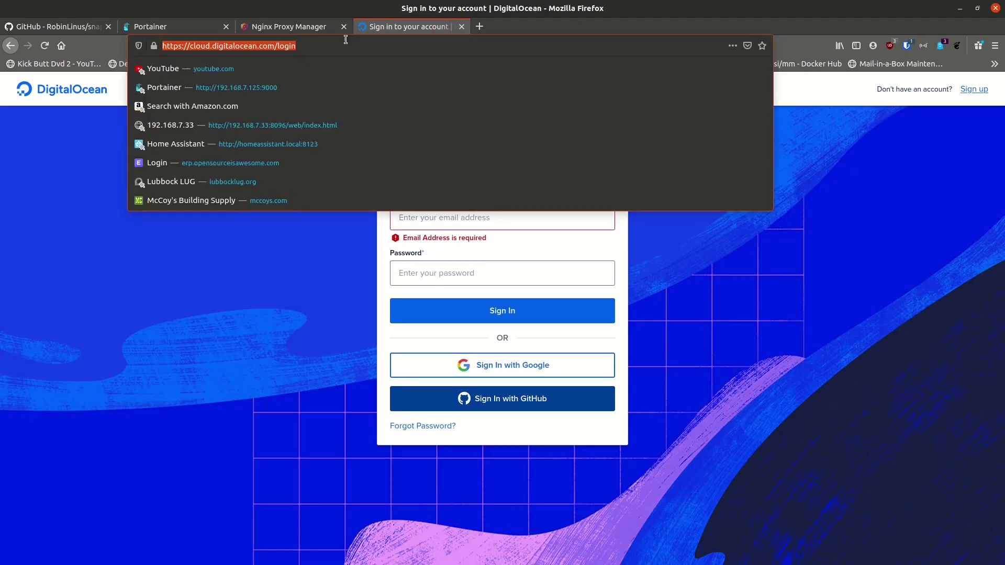
type("godaddy.com")
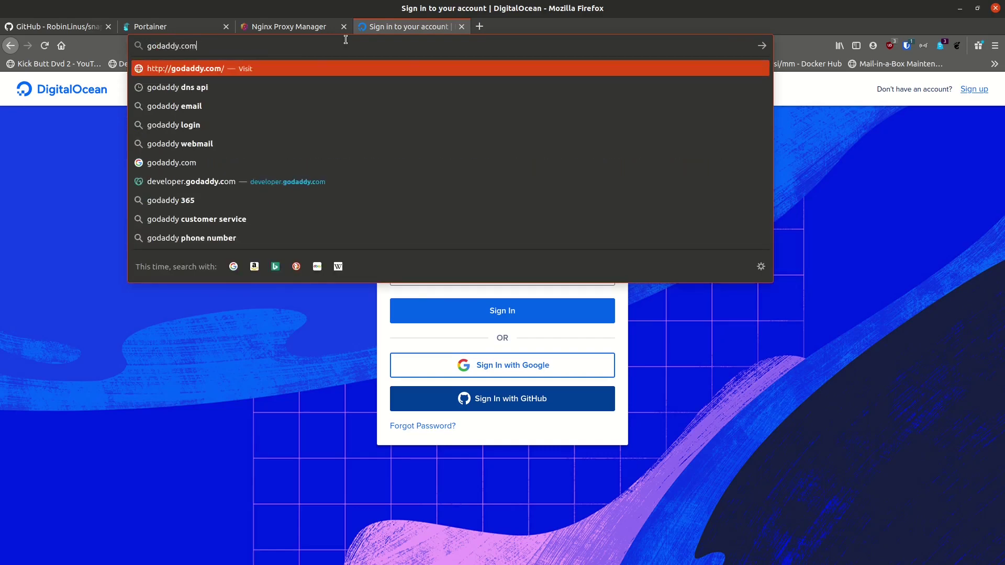
key("Return")
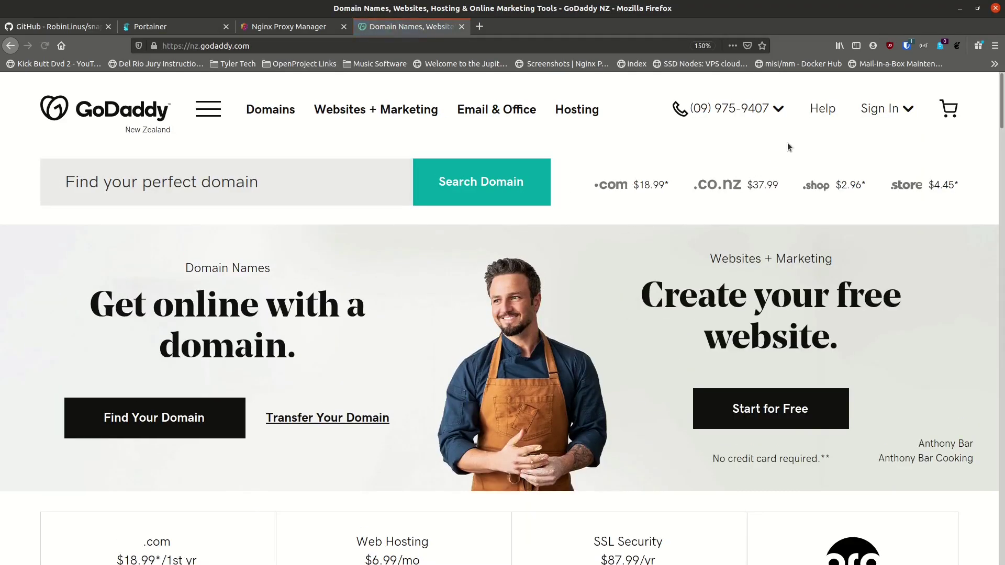
left_click(880, 111)
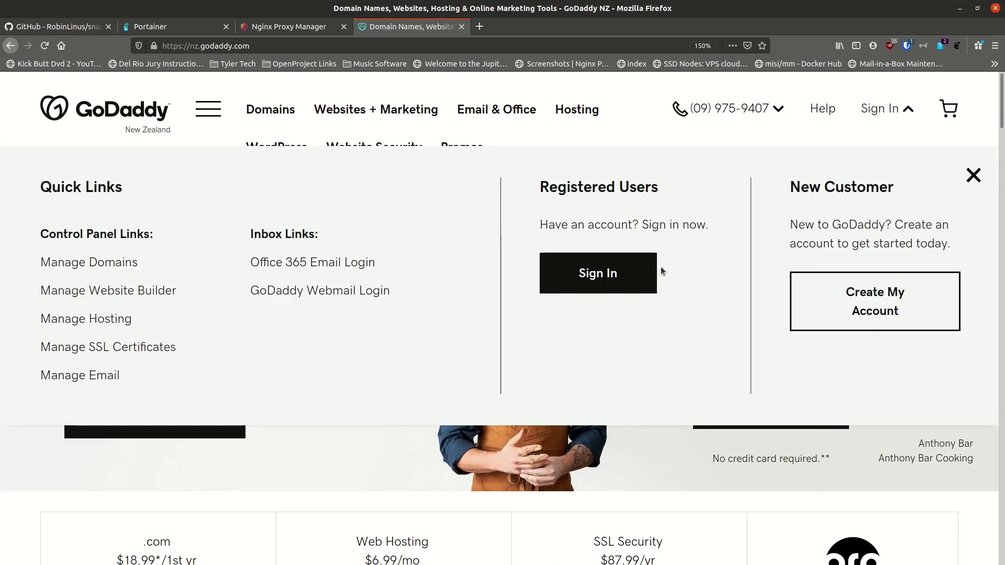
left_click(604, 288)
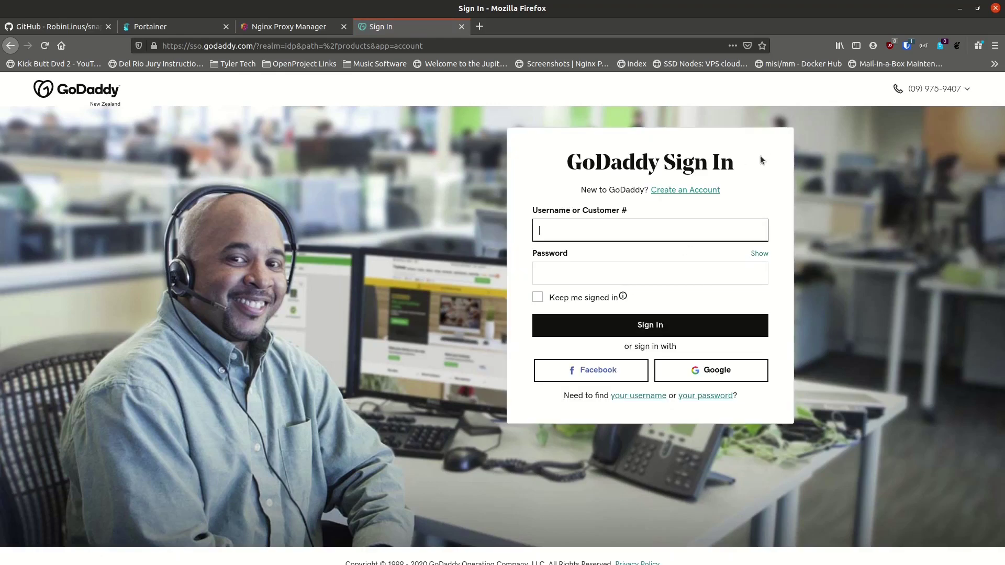
Fill in the GoDaddy username and account password from the saved Bitwarden login and sign in.
left_click(908, 47)
left_click(775, 109)
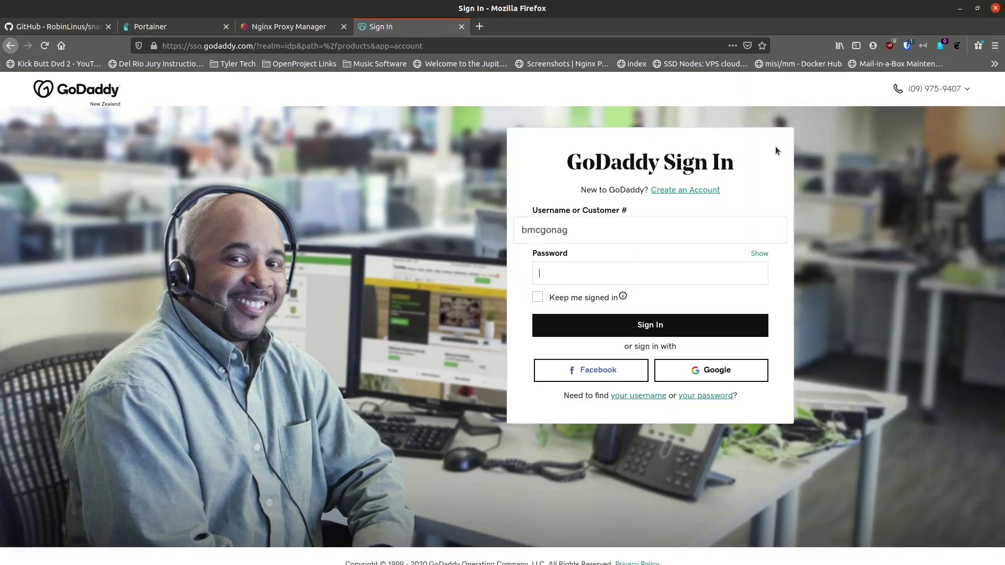
left_click(618, 325)
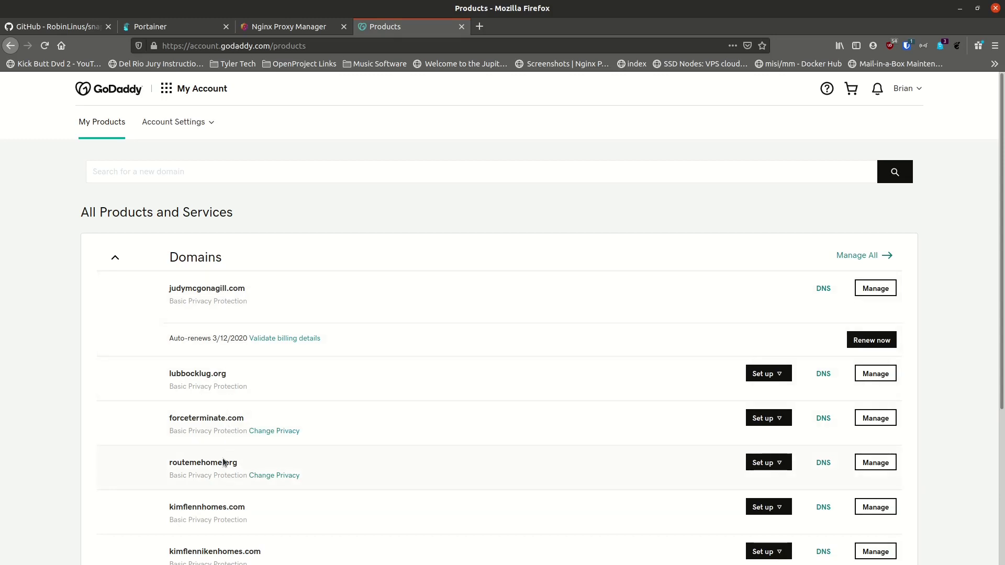
Open the DNS management page for routemehome.org and examine its A and CNAME records.
left_click(820, 464)
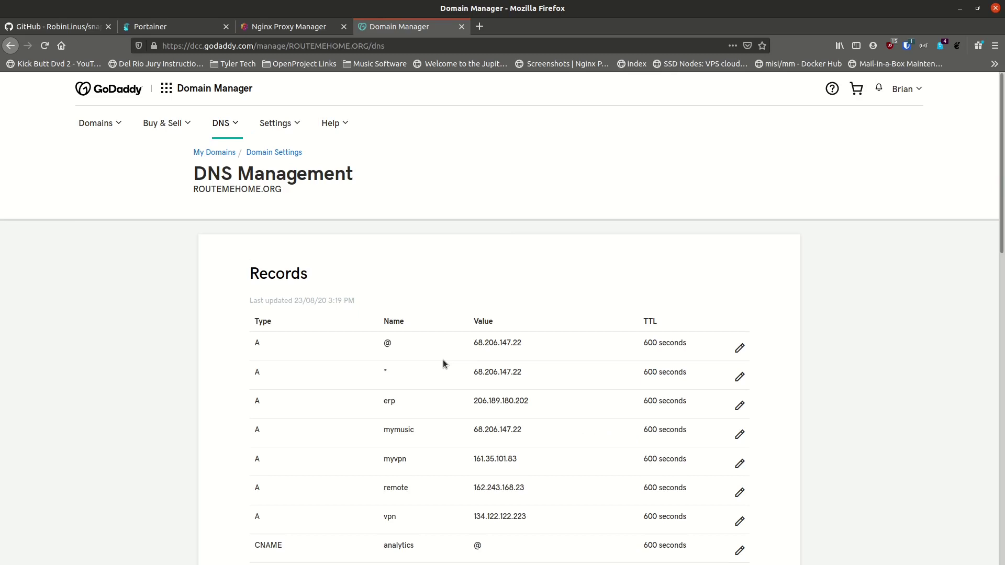
scroll(400, 279, "down", 3)
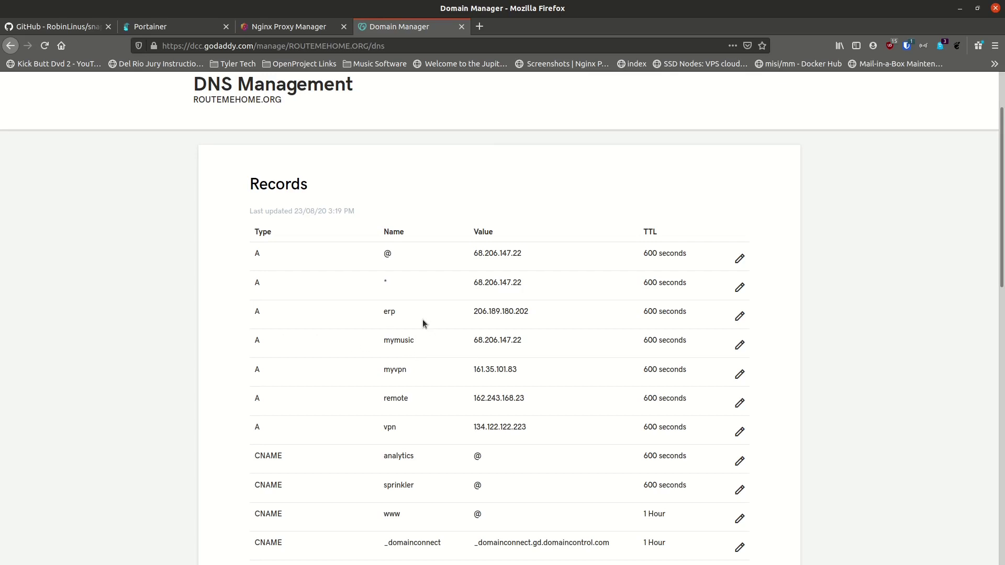
scroll(423, 320, "up", 3)
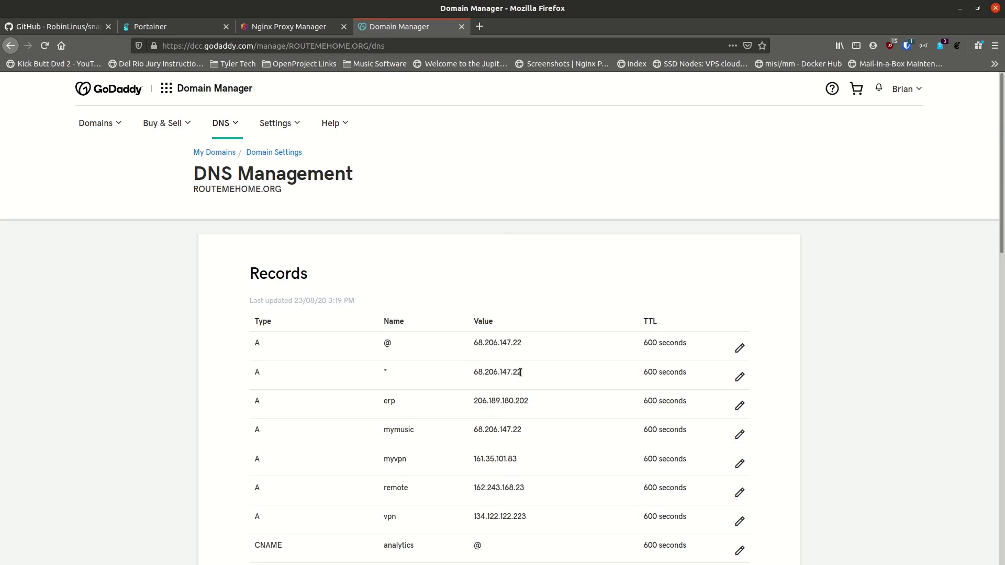
Return to the new proxy host in Nginx Proxy Manager and add drop.routemehome.org as its domain name.
left_click(293, 26)
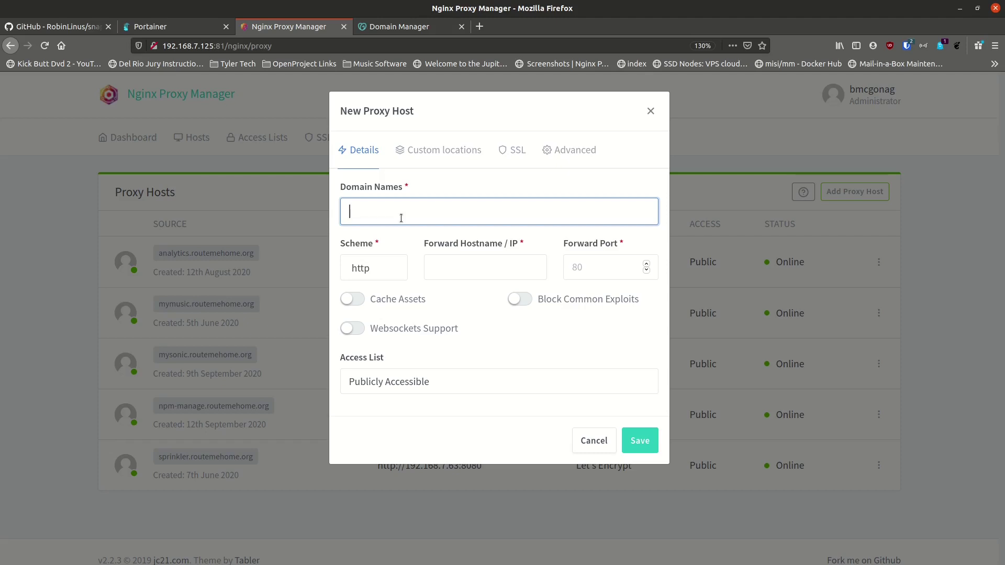
type("drop.r")
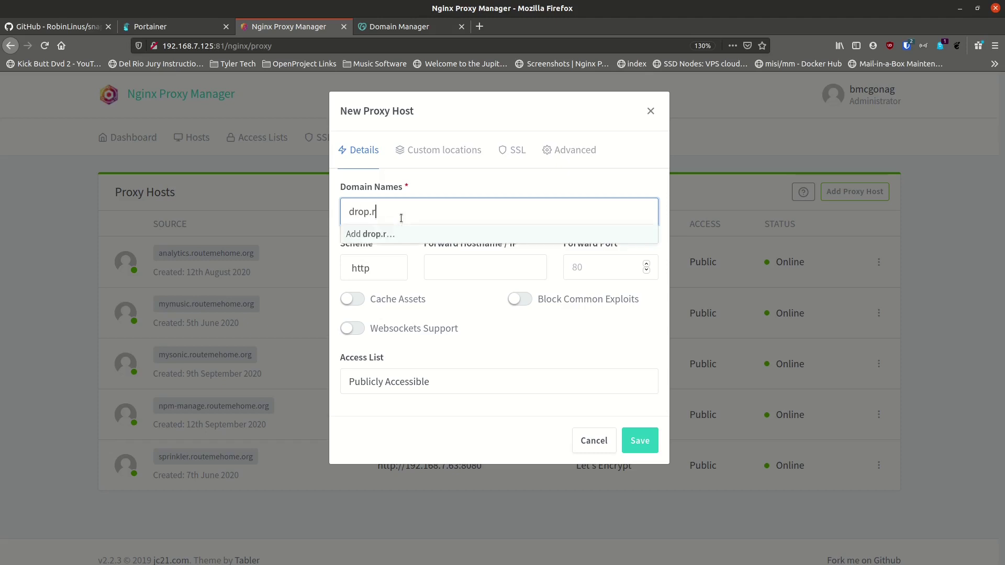
type("outemehome.org")
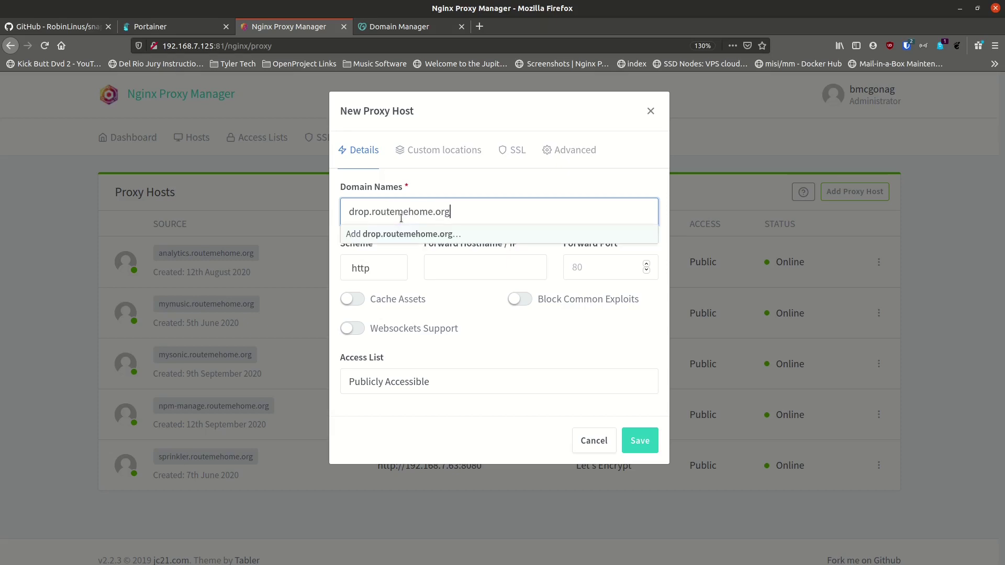
key("Return")
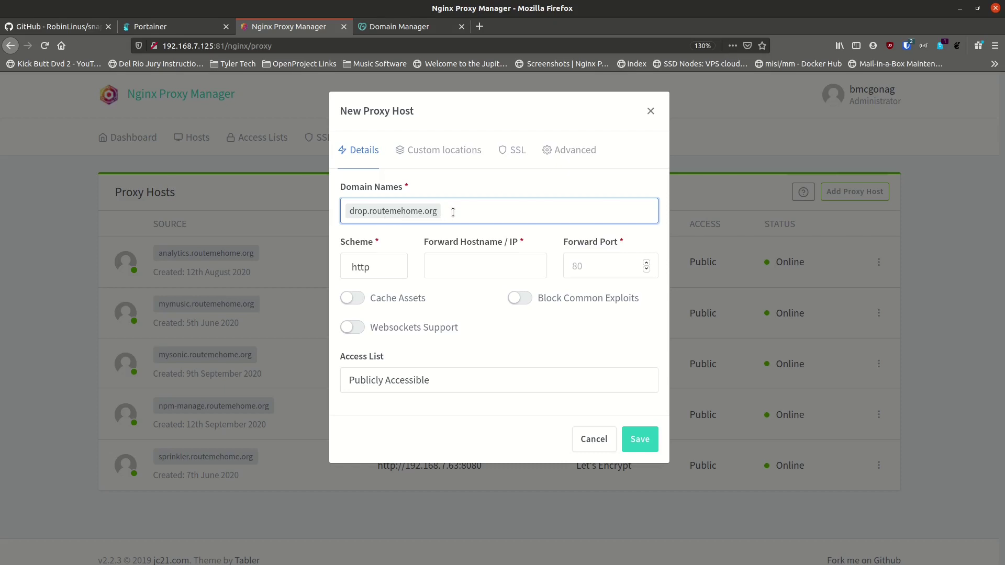
left_click(444, 270)
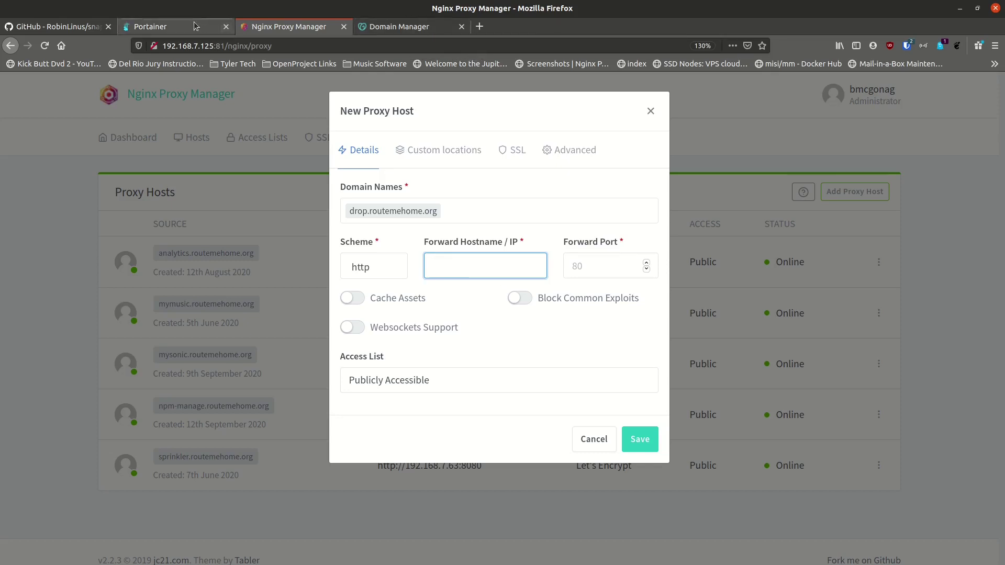
Switch to the server terminal, quit ctop, and list the network interfaces with ifconfig on a cleared screen.
left_click(359, 564)
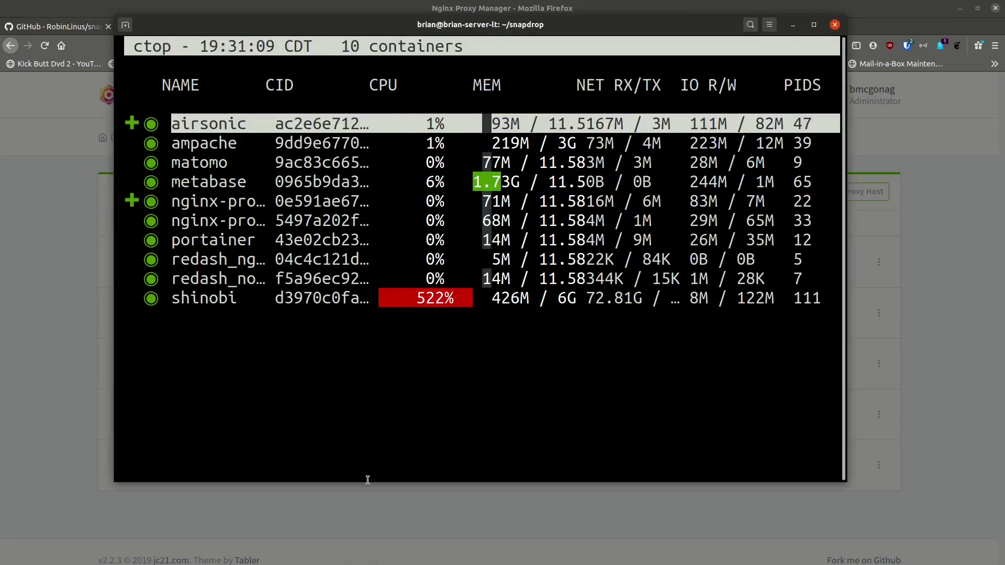
type("q")
type("clear")
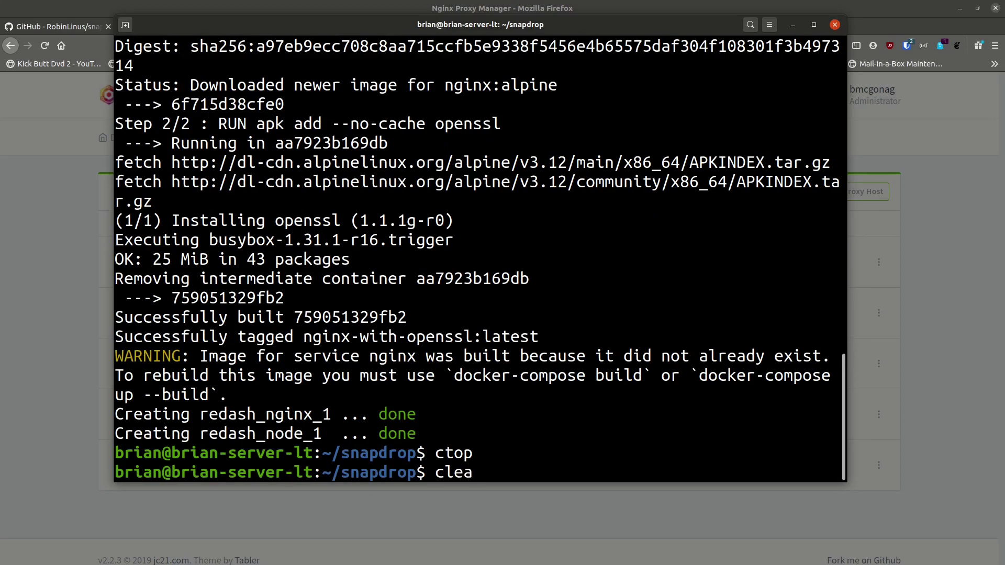
key("Return")
type("ifconfig")
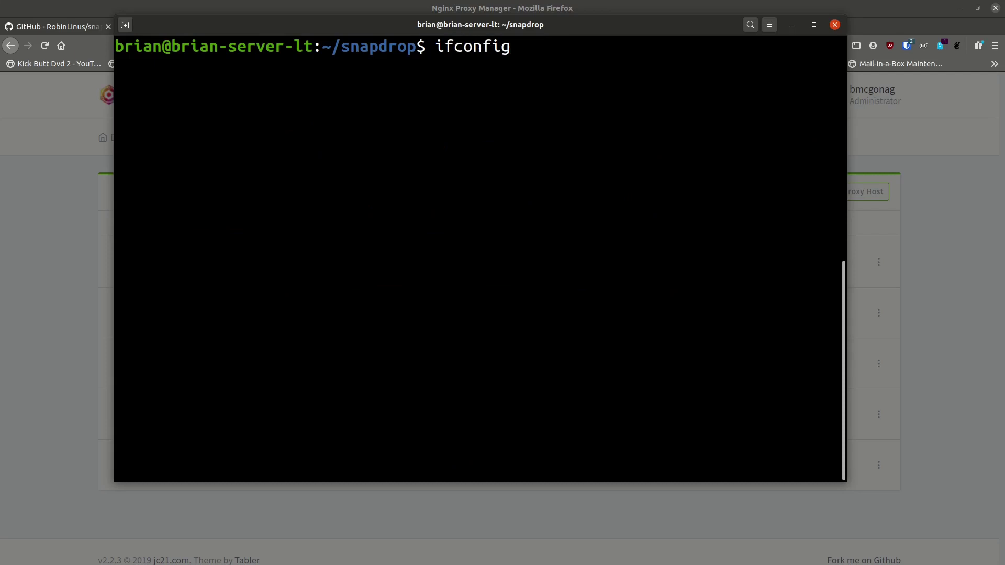
key("Return")
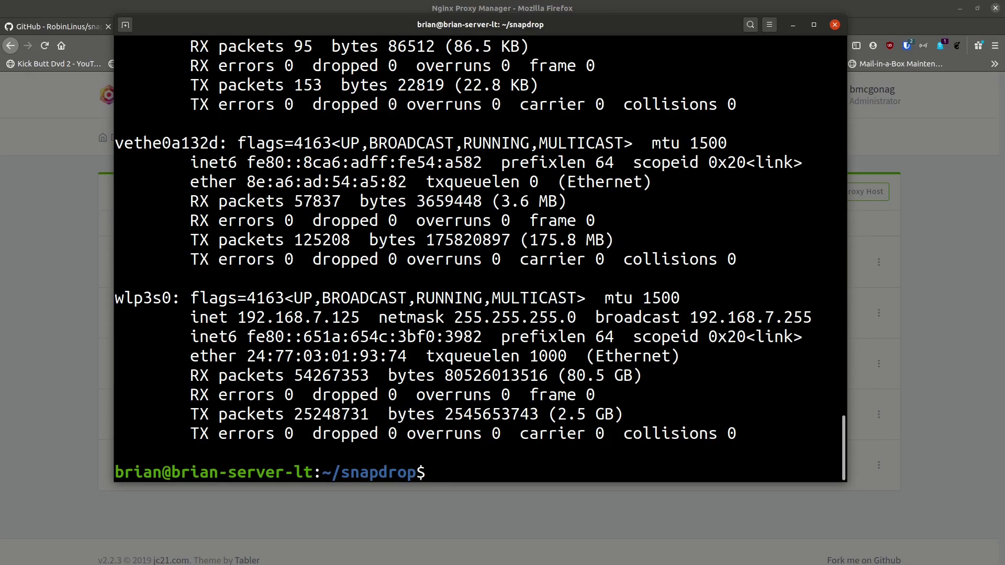
Find the docker0 interface in the ifconfig output and copy its inet address, 172.17.0.1.
scroll(166, 308, "up", 4)
scroll(166, 307, "up", 15)
scroll(166, 308, "up", 13)
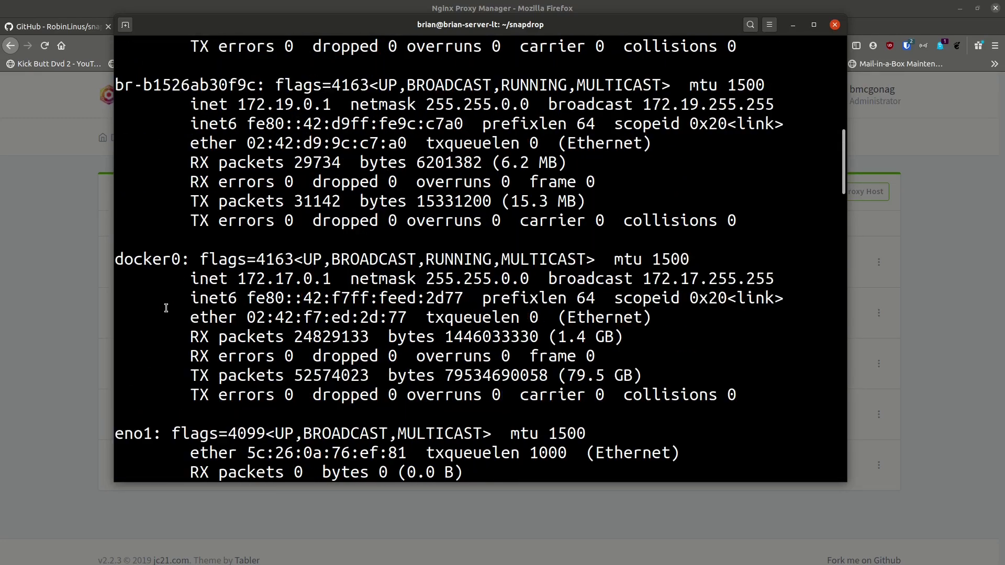
left_click_drag(240, 286, 329, 282)
key("ctrl+shift+c")
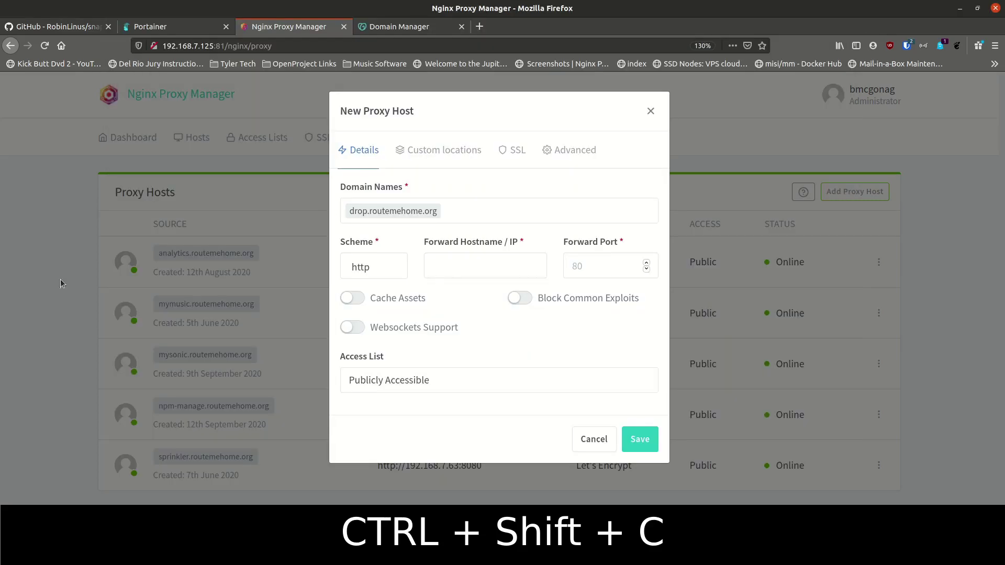
Return to the new proxy host in Nginx Proxy Manager and forward it to 172.17.0.1 on port 8082.
left_click(44, 287)
left_click(449, 273)
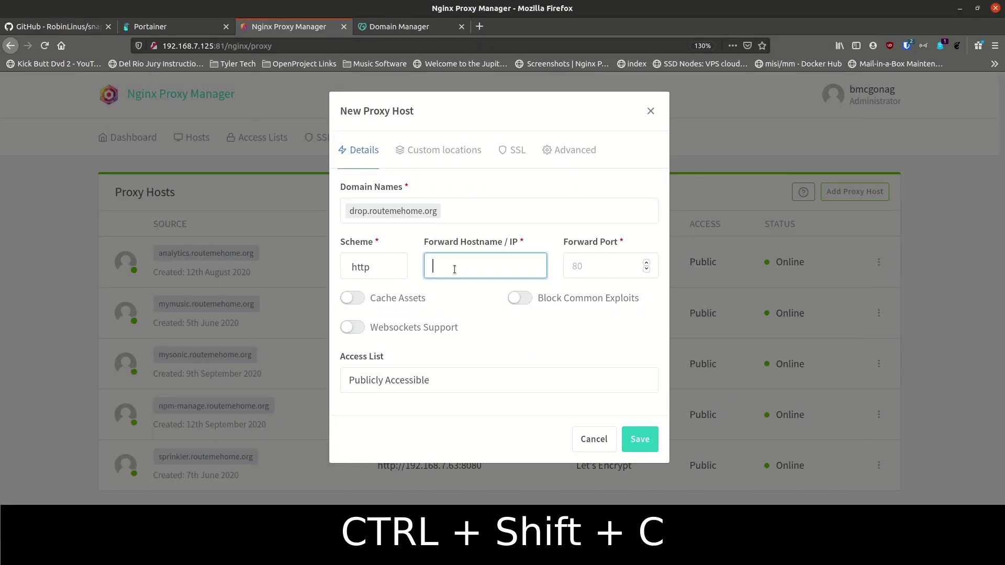
key("ctrl+v")
left_click(596, 269)
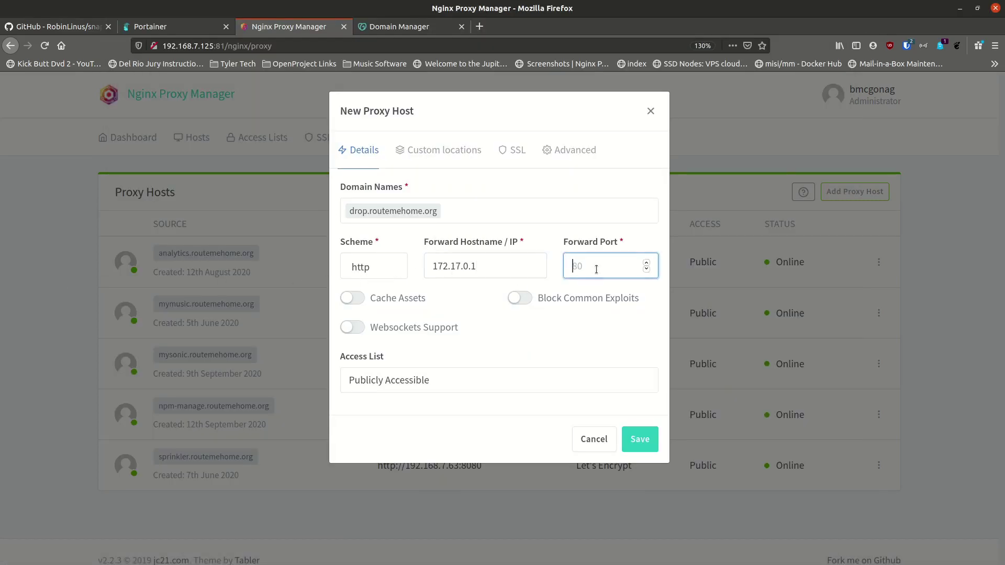
type("8082")
Save the proxy host with Websockets Support enabled, and test drop.routemehome.org in the browser.
left_click(357, 330)
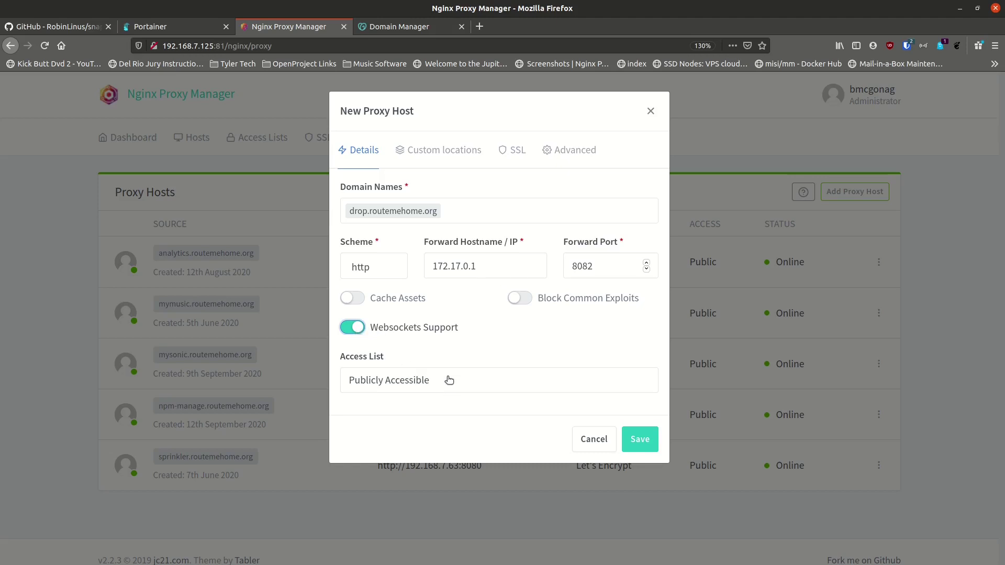
left_click(640, 443)
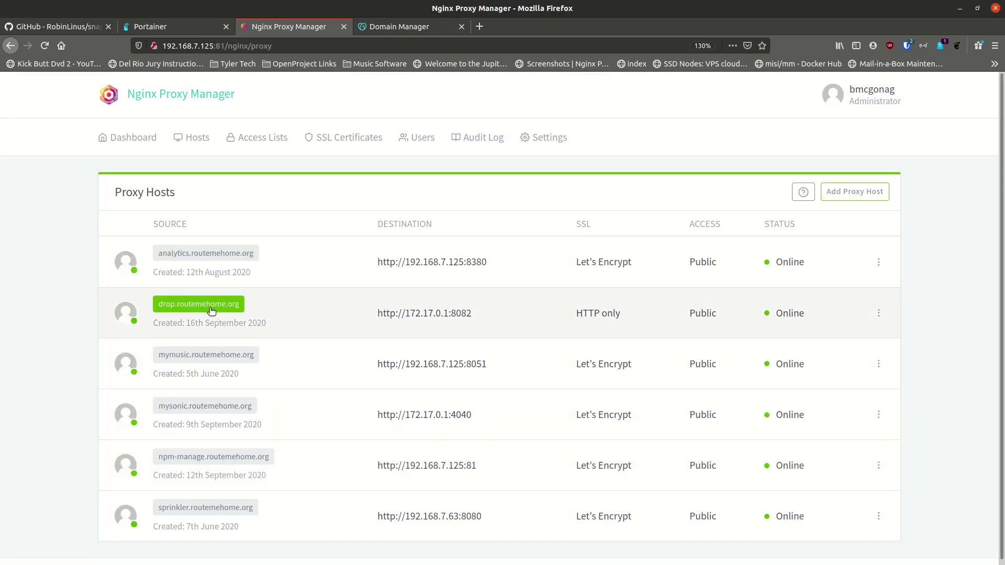
left_click(211, 310)
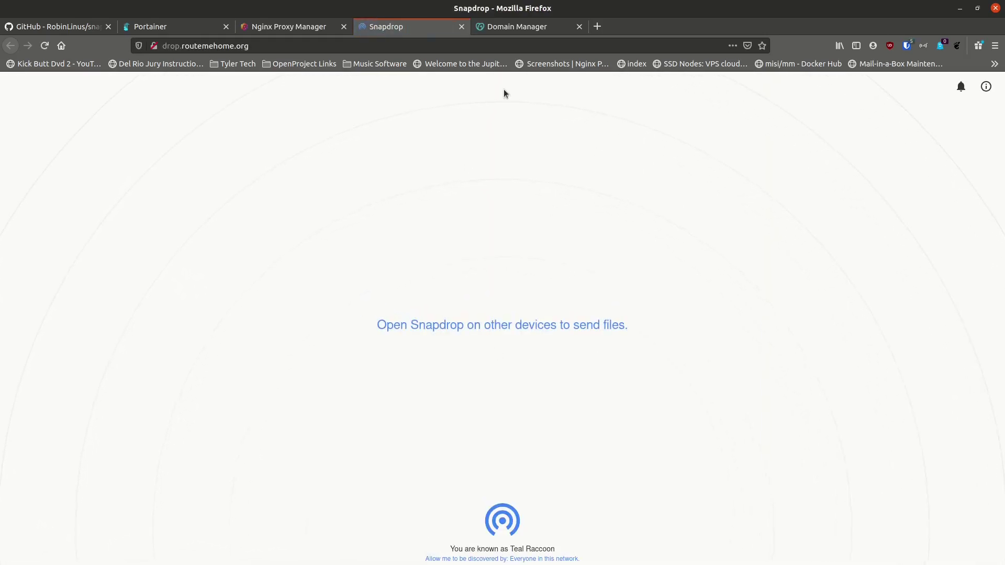
left_click(460, 27)
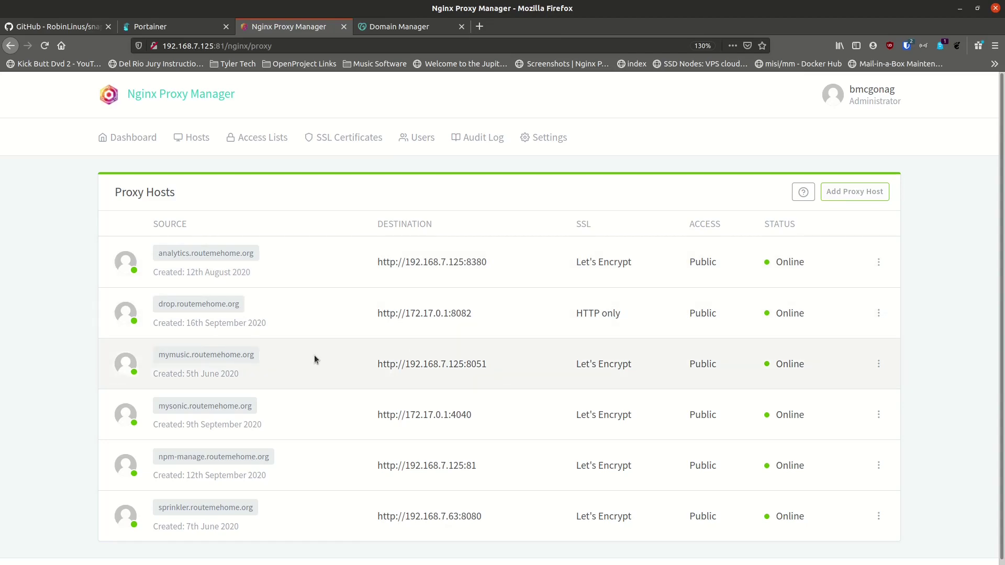
Edit the drop.routemehome.org proxy host and add a custom location defined as drop.routemehome.org.
left_click(879, 313)
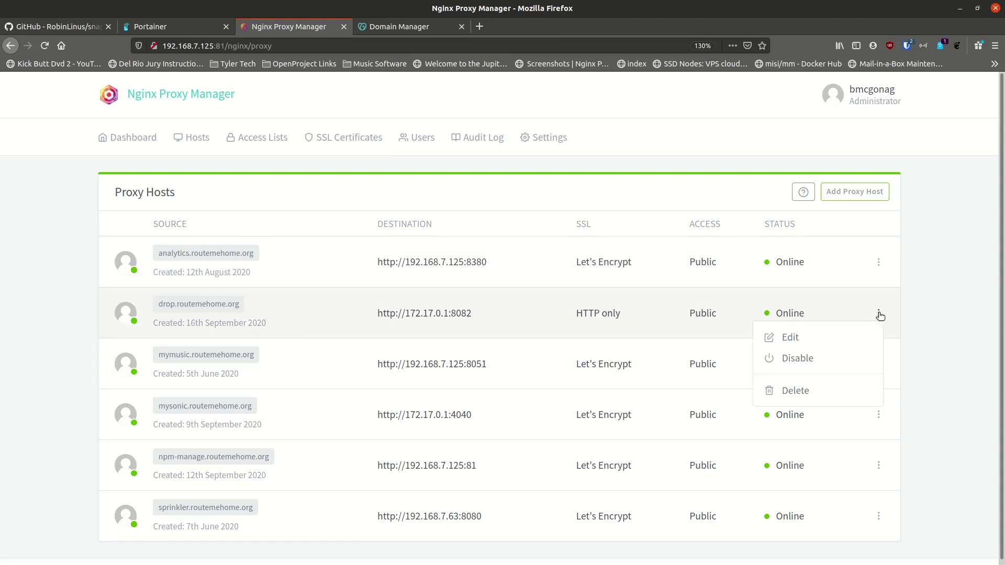
left_click(785, 339)
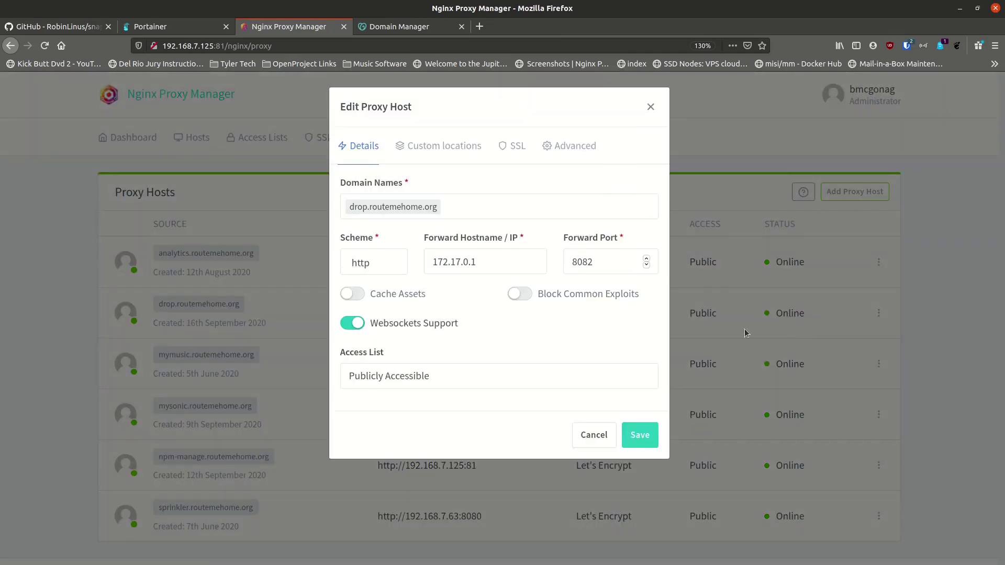
left_click(445, 157)
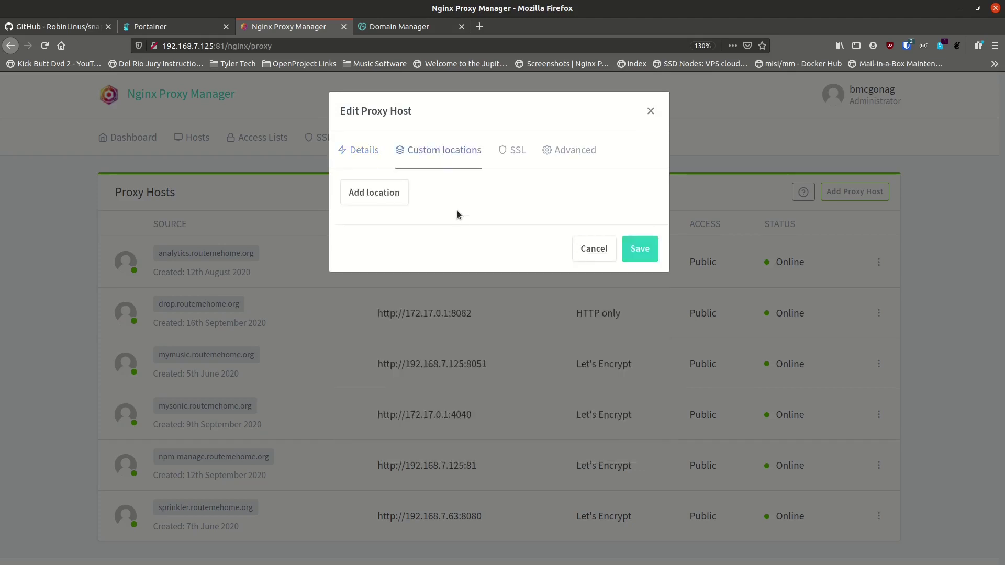
left_click(367, 193)
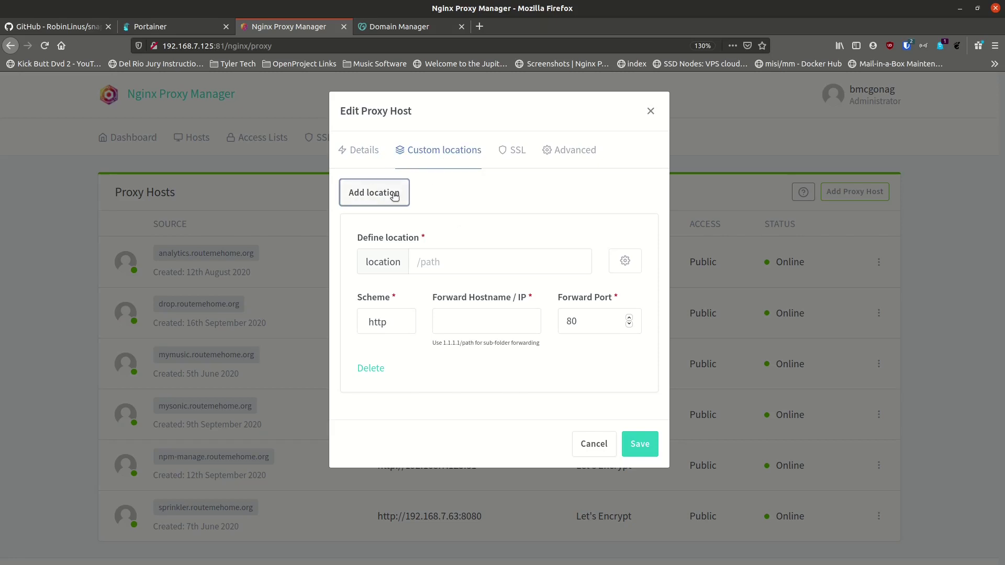
left_click(459, 266)
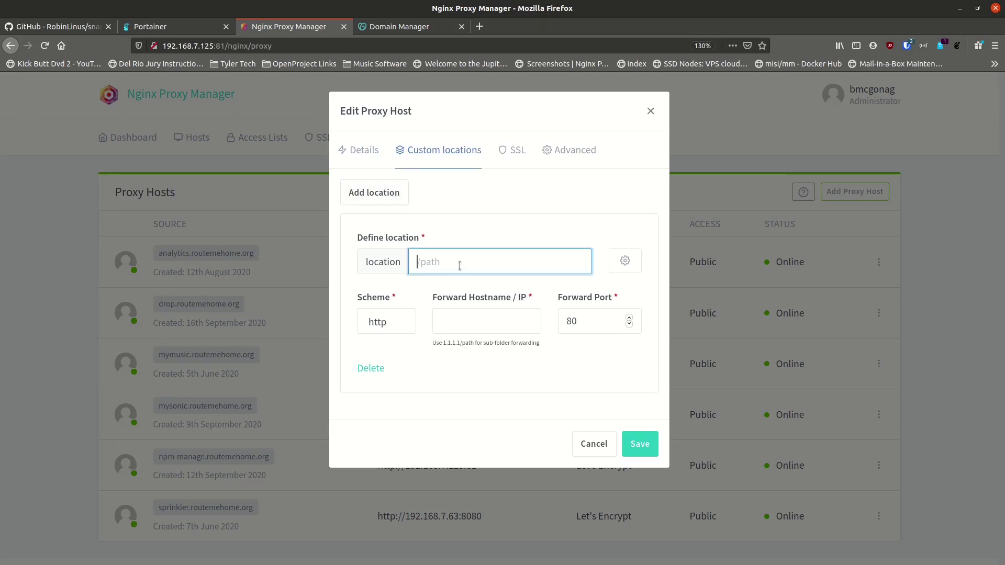
type("drop.routemehome.org")
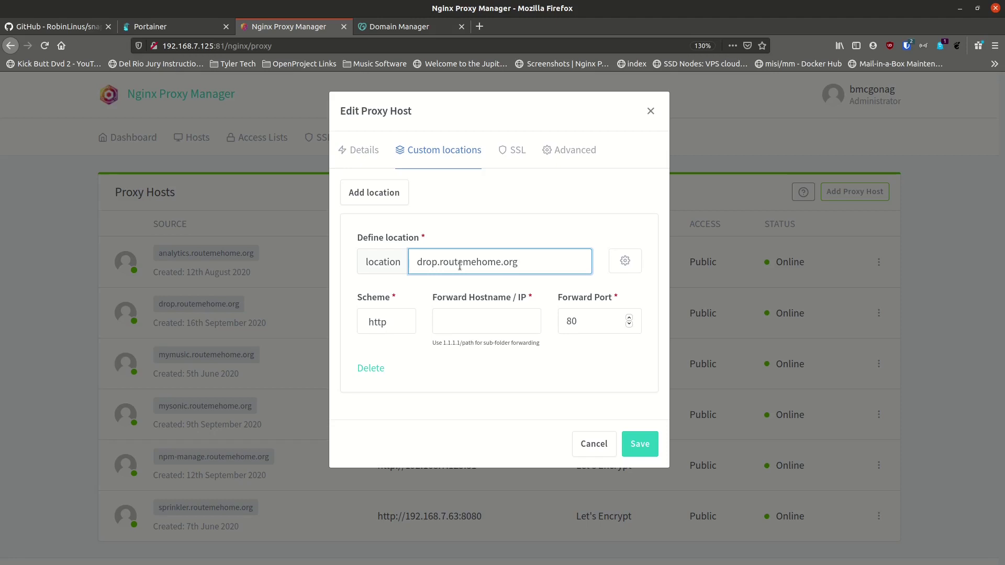
Set the custom location's scheme to https, its forward host to 172.17.0.1, and its forward port.
left_click(405, 328)
left_click(403, 362)
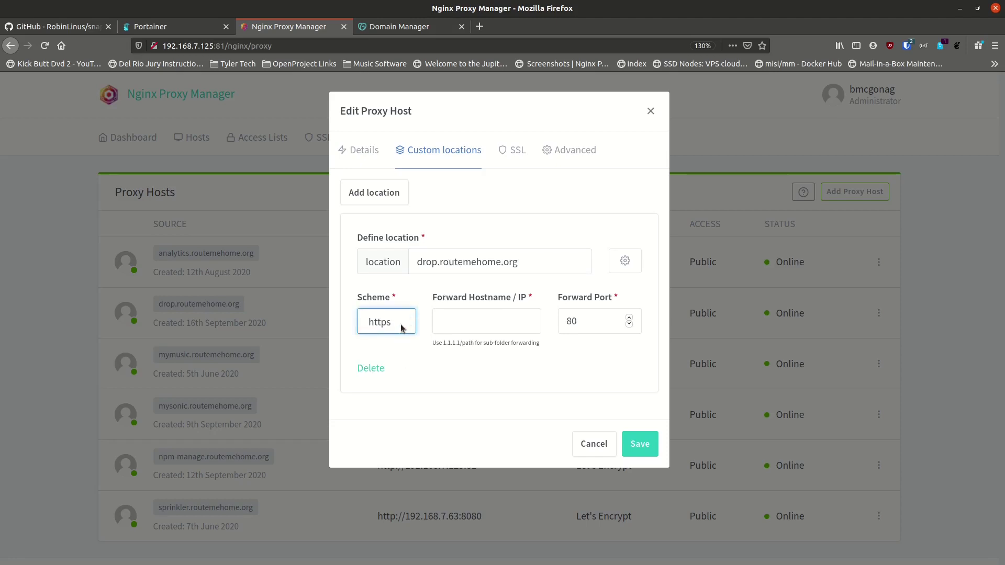
left_click(466, 324)
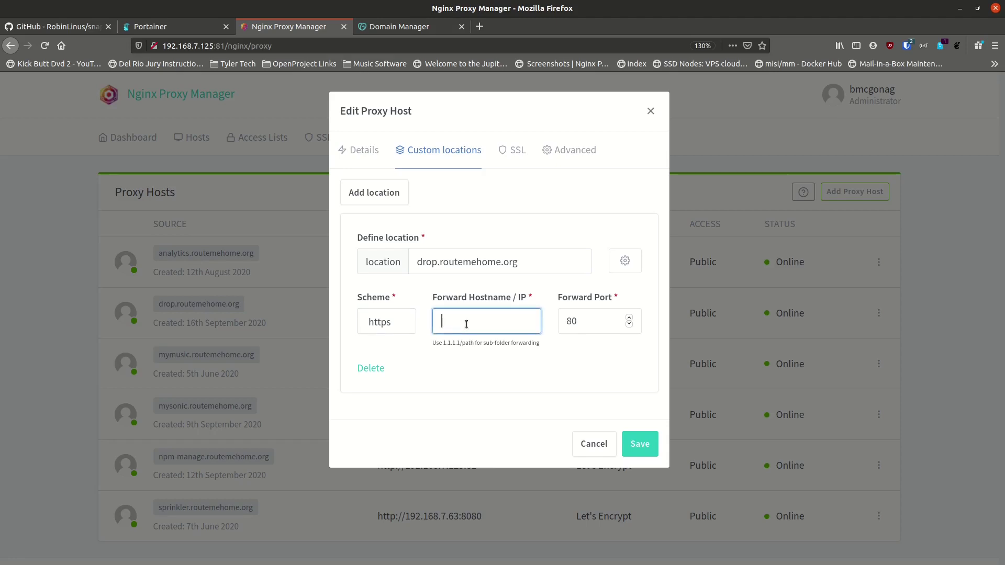
type("172.17.0.1")
left_click(594, 320)
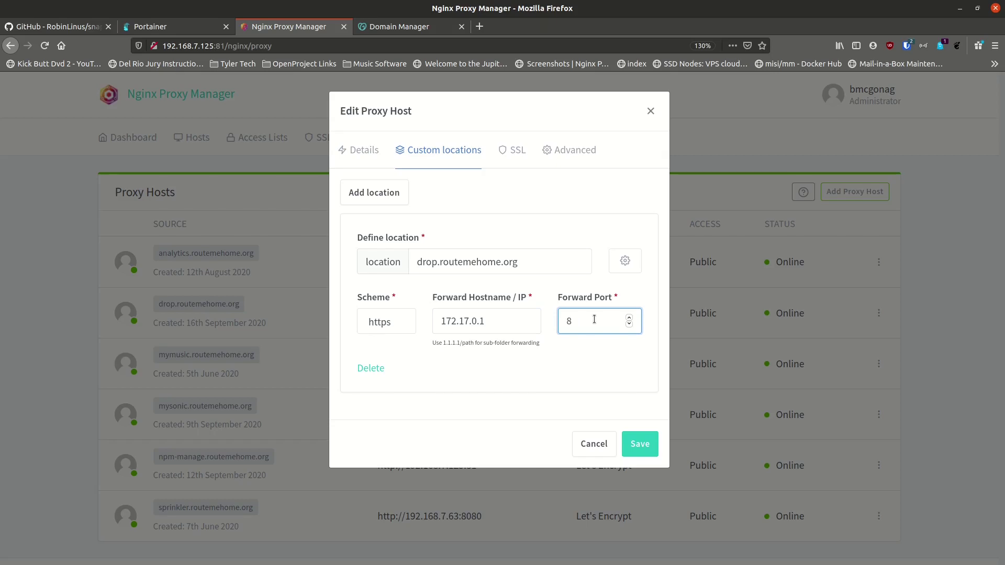
type("82")
Request a new SSL certificate for the proxy host with Force SSL, agree to the Let's Encrypt terms, and save.
left_click(521, 151)
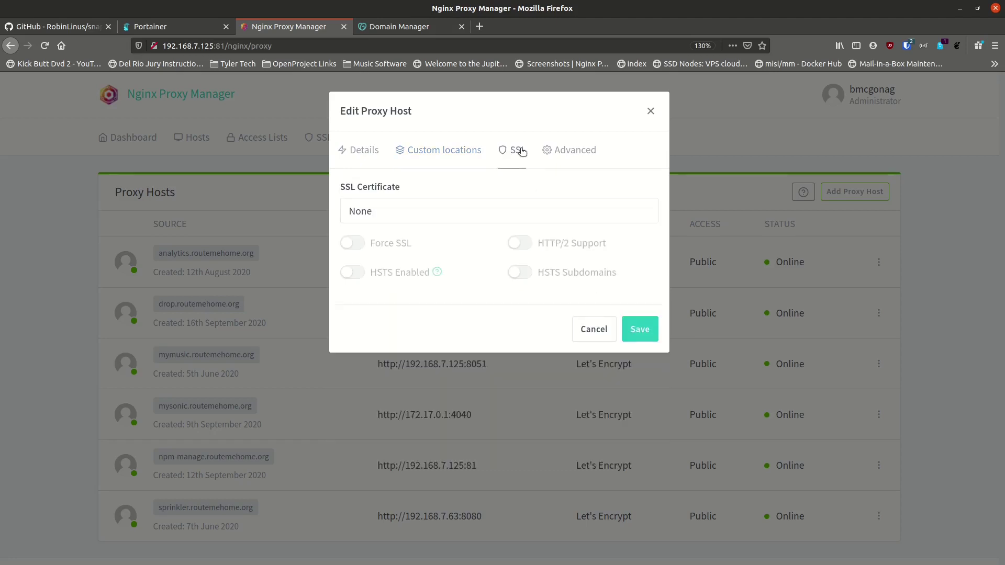
left_click(402, 210)
left_click(401, 271)
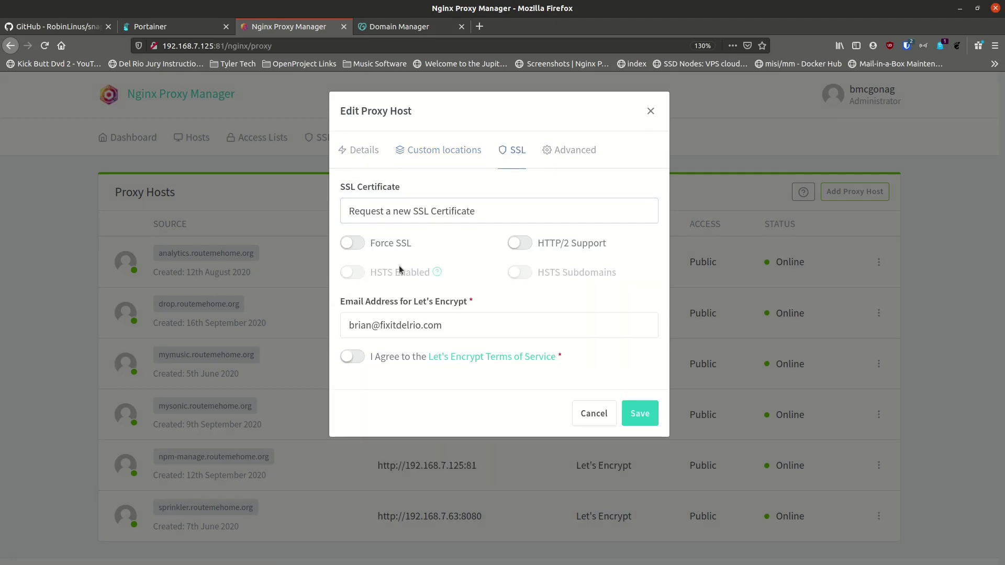
left_click(355, 247)
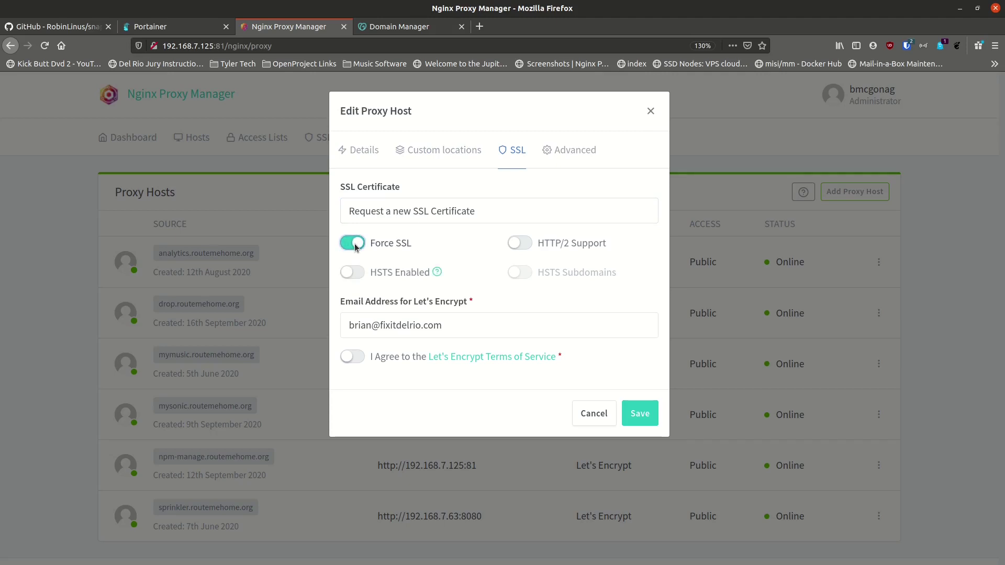
left_click_drag(462, 325, 320, 317)
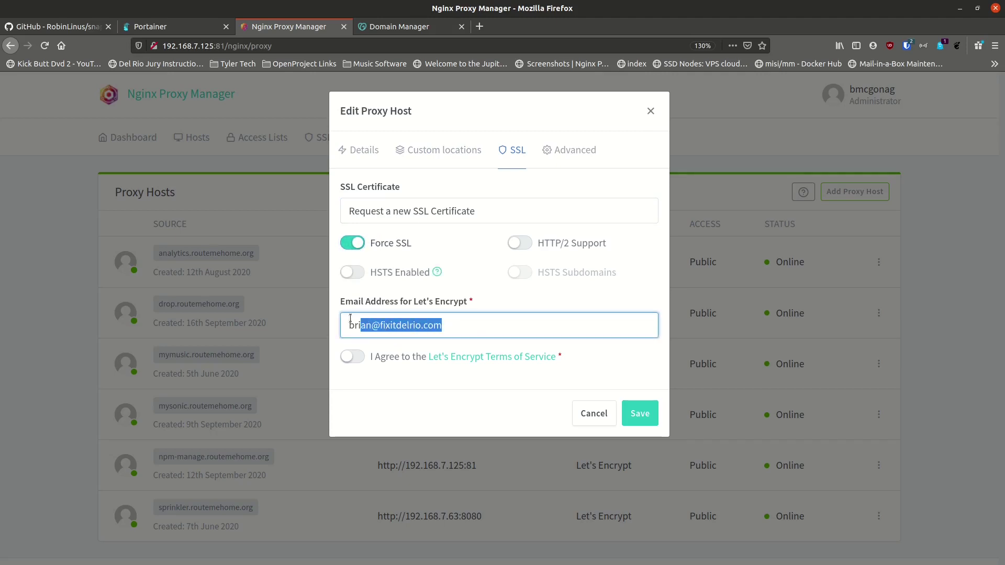
left_click(352, 357)
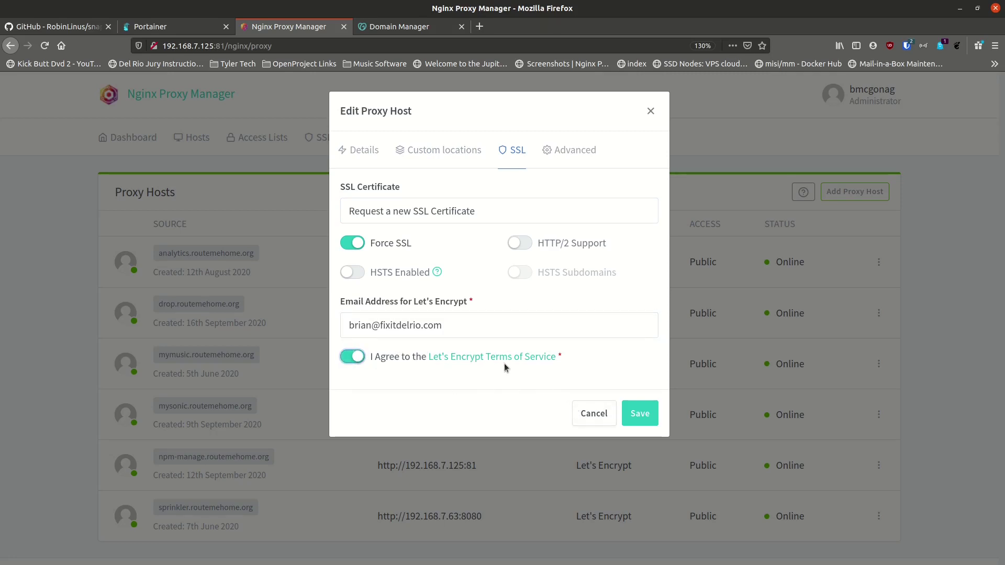
left_click(638, 417)
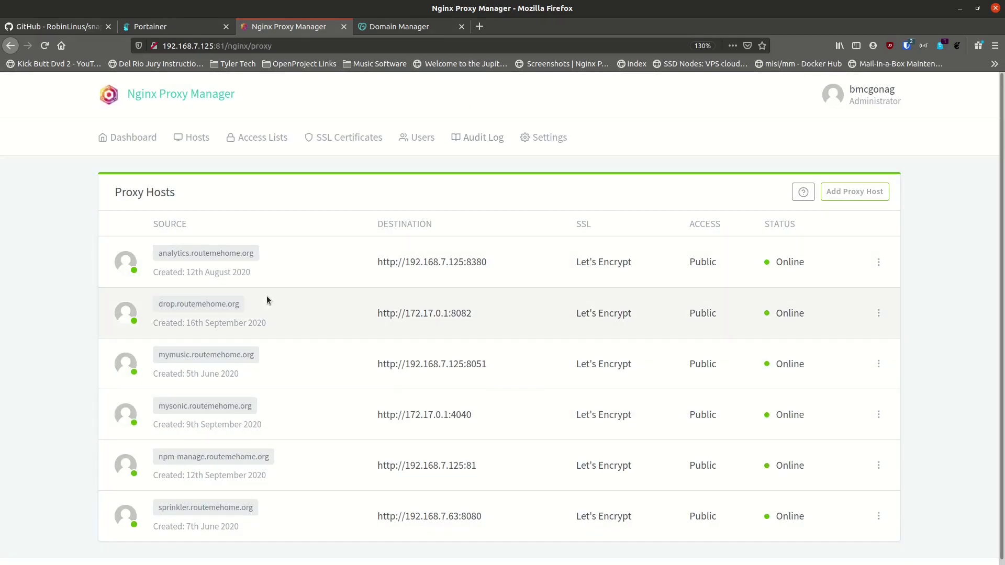
Open drop.routemehome.org from the proxy hosts list to test the secured Snapdrop page, enlarged to 150%.
left_click(203, 304)
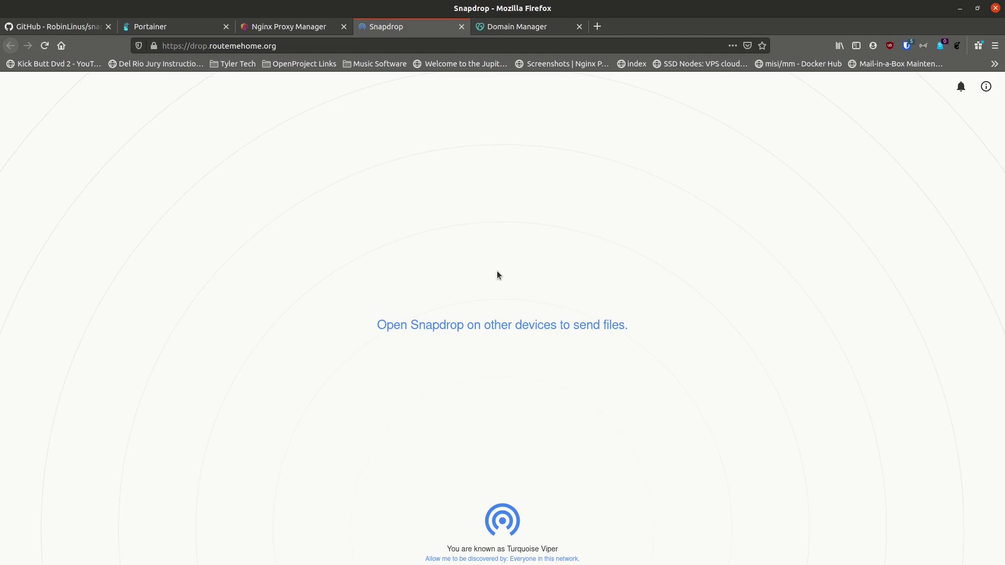
scroll(497, 271, "up", 6)
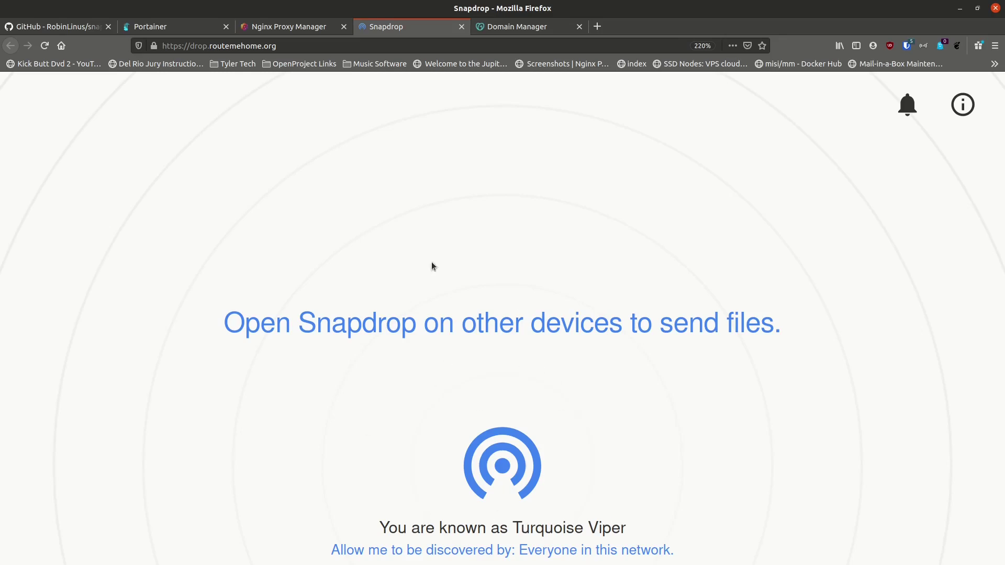
scroll(485, 359, "down", 3)
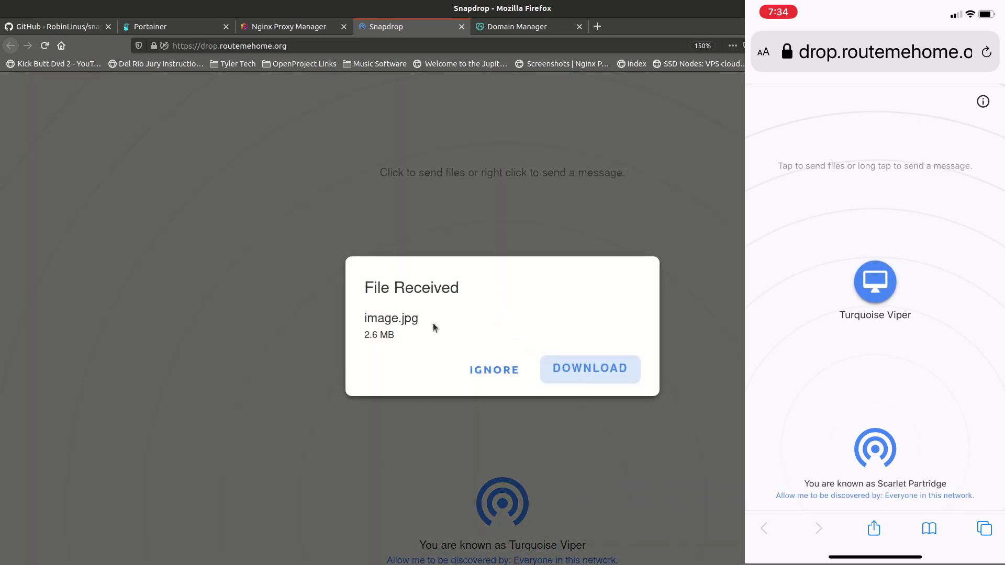
Download the image.jpg received from the phone, view it in Image Viewer, and close the viewer.
left_click(576, 369)
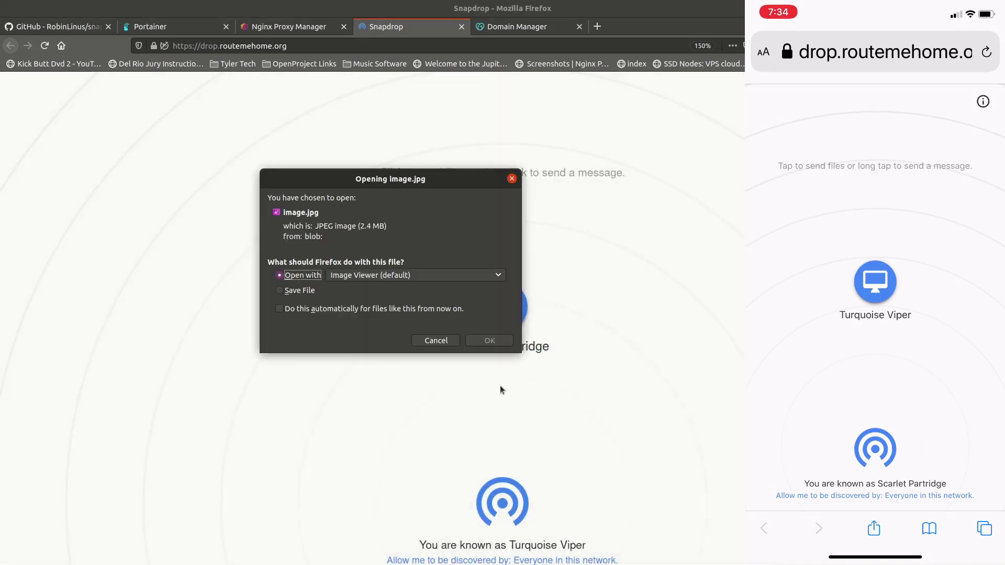
left_click(302, 293)
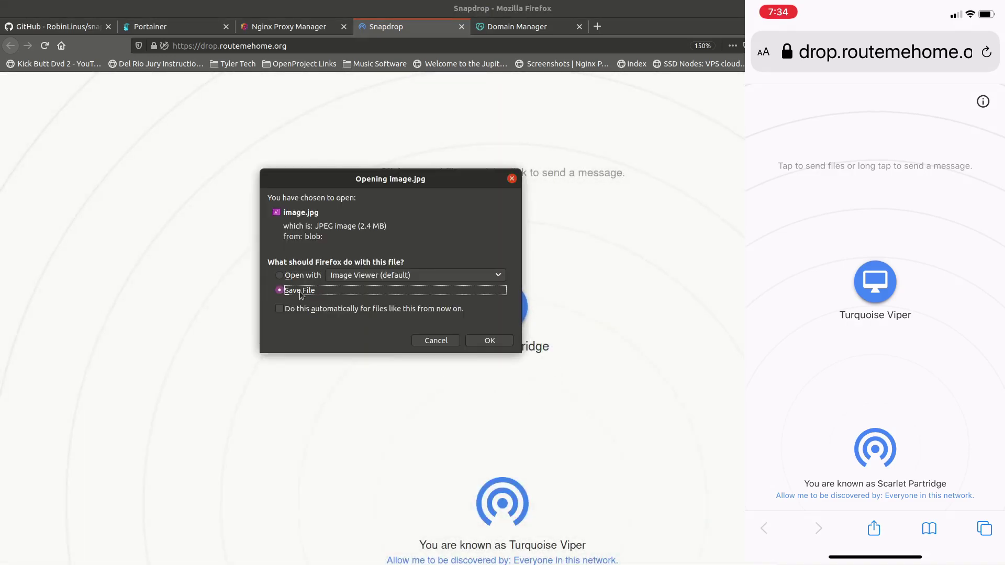
left_click(306, 276)
left_click(486, 341)
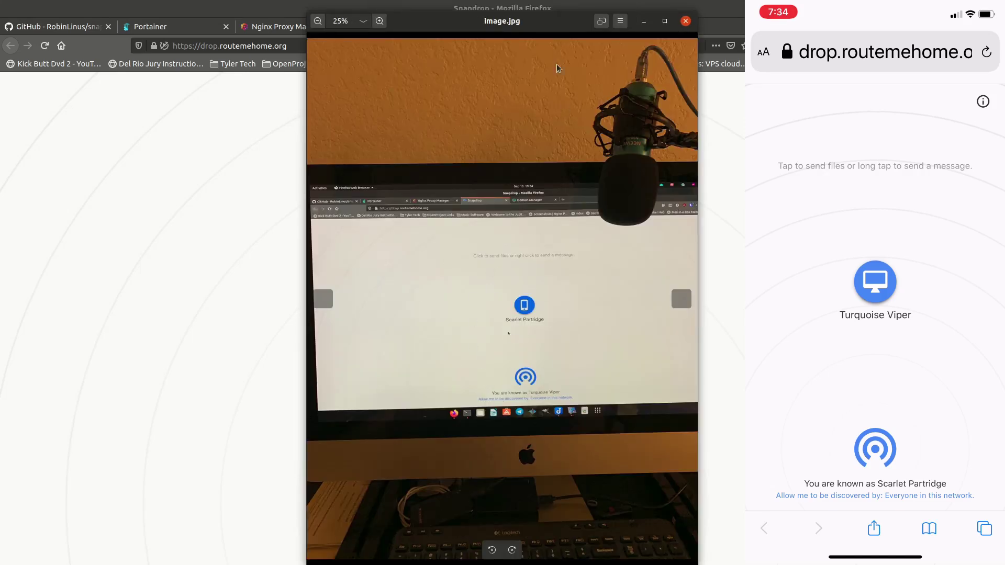
left_click(686, 21)
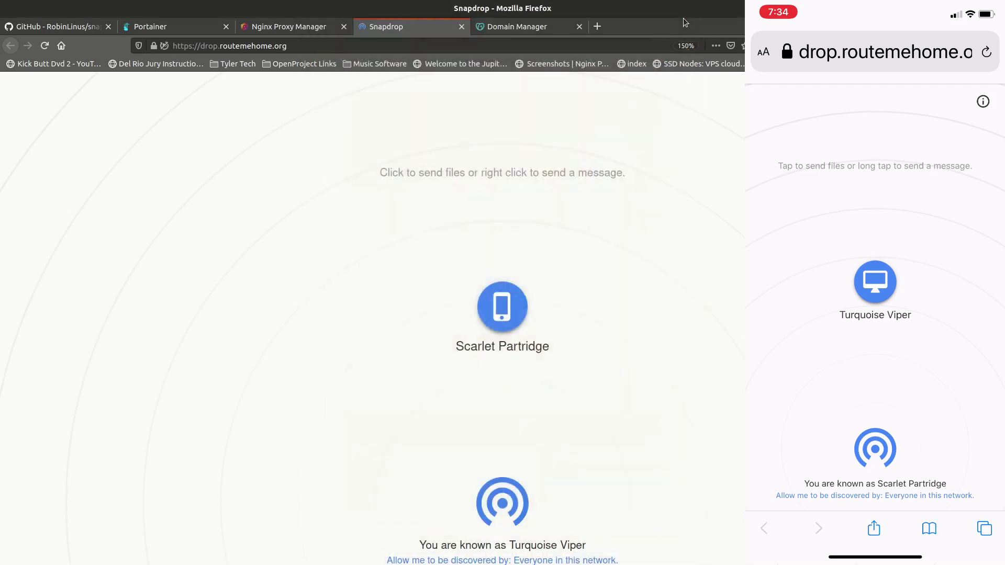
left_click(510, 308)
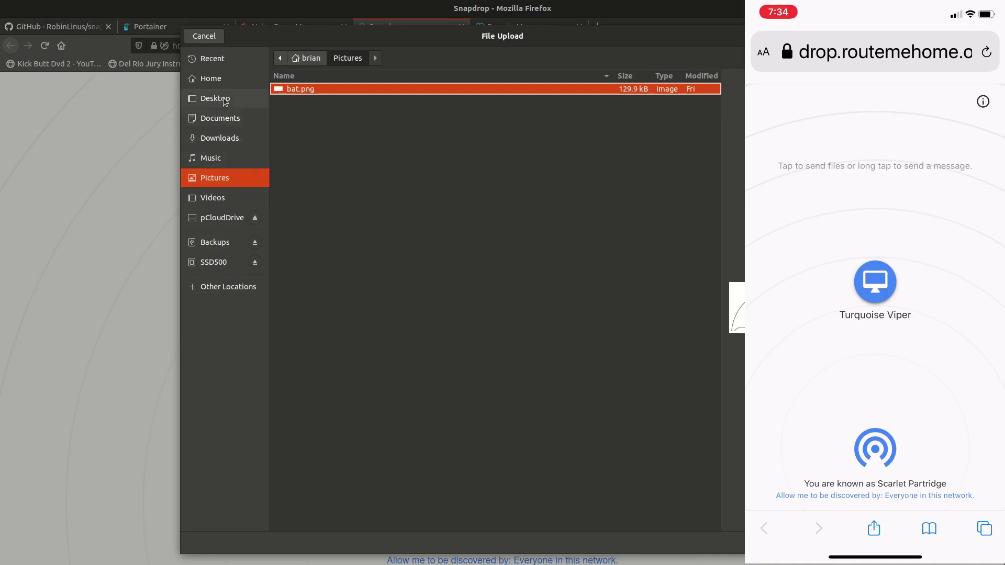
double_click(303, 90)
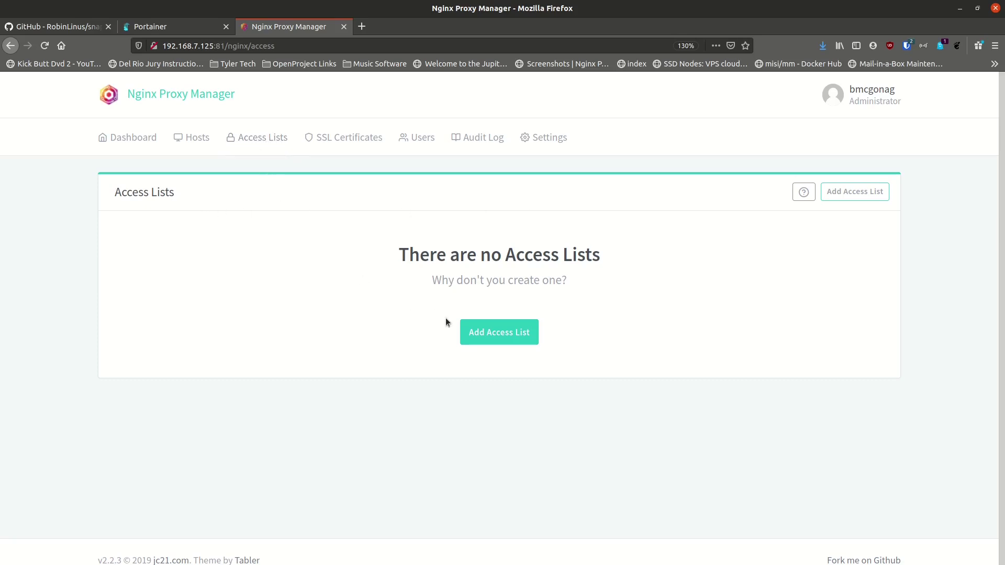
Create an access list named Home with Satisfy Any enabled and open its authorization credentials.
left_click(494, 335)
left_click(384, 216)
type("Home")
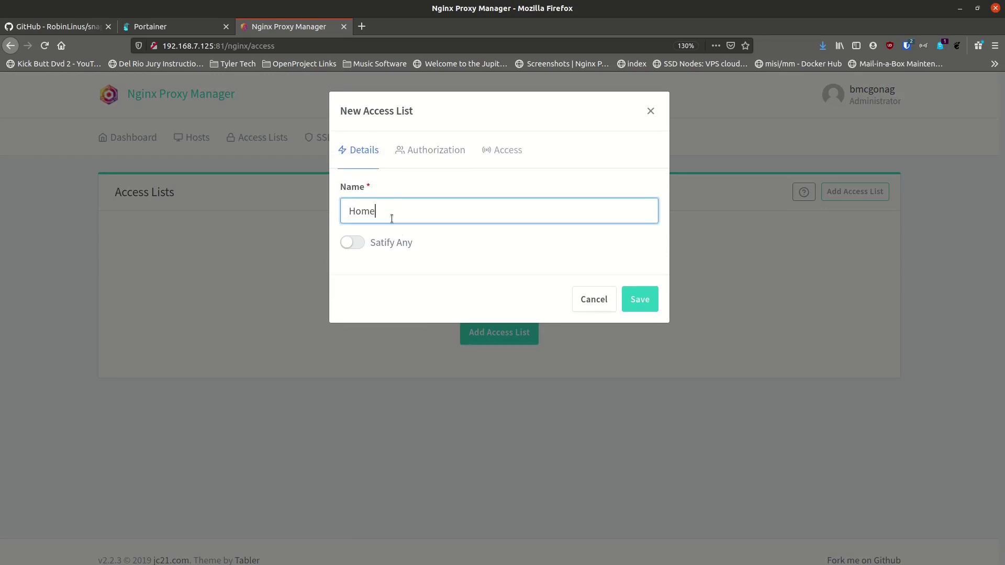
left_click(355, 244)
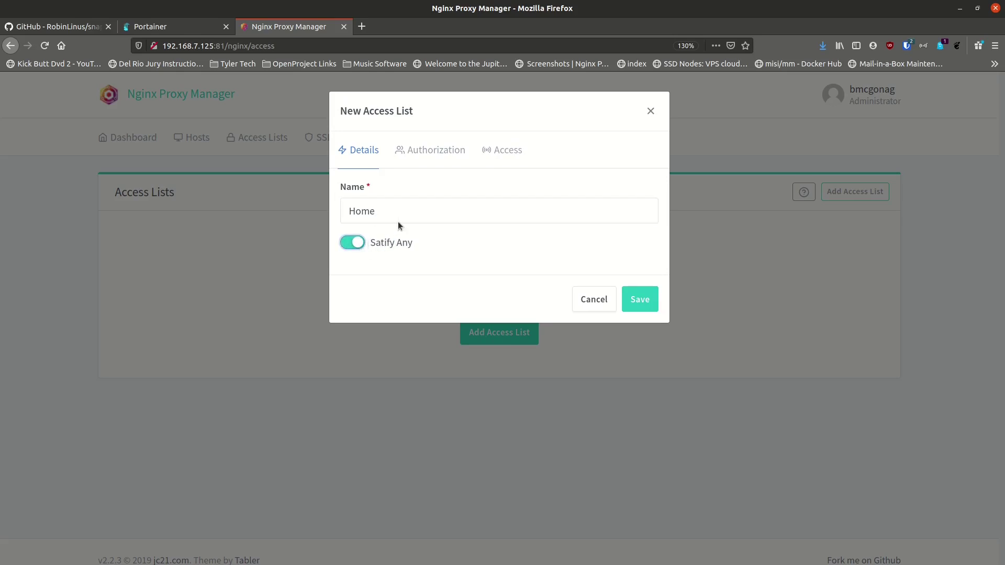
left_click(442, 149)
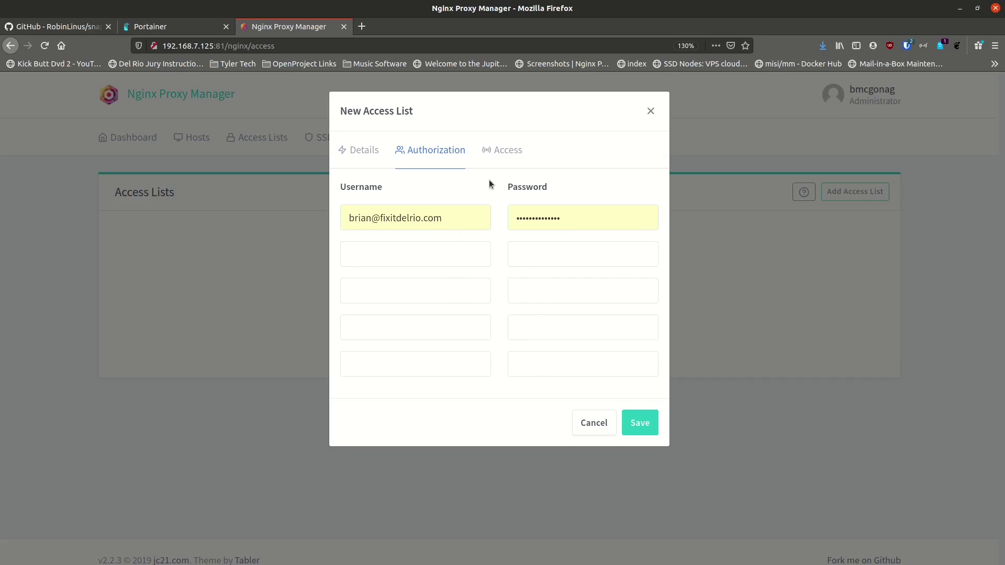
Allow the 192.168.7.0/24 network in the new access list and save the list.
left_click(510, 151)
left_click(467, 196)
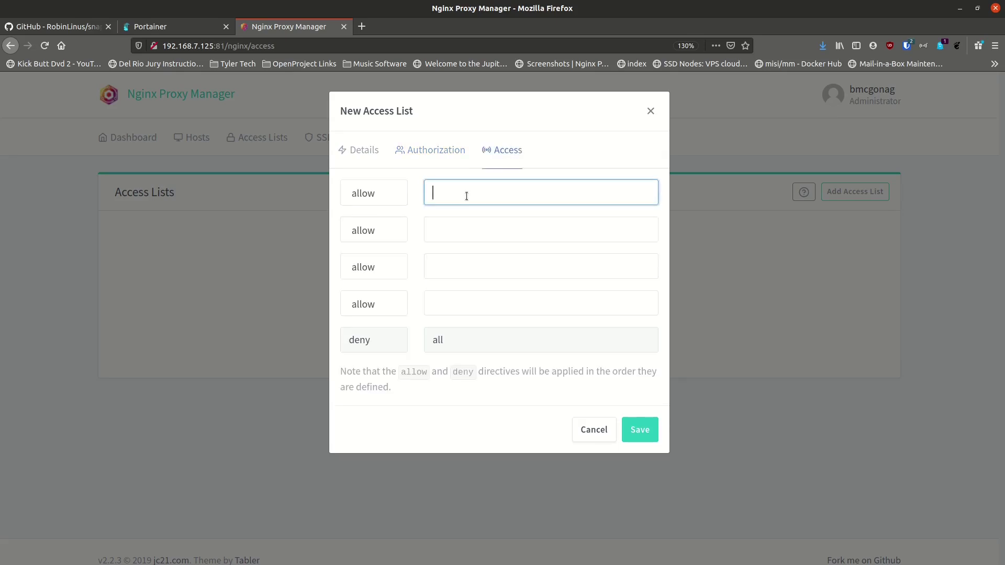
type("192.168.7.")
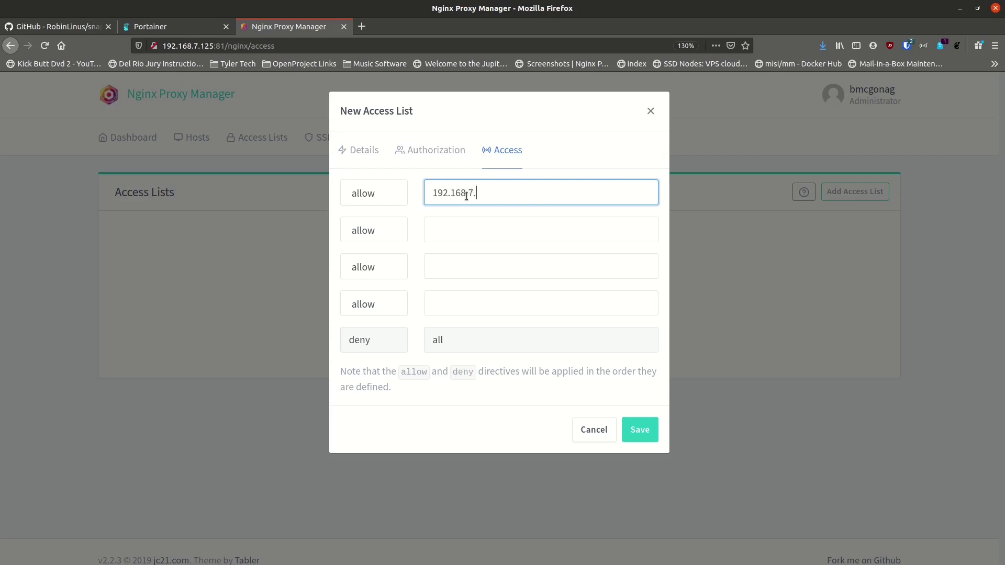
type("0/24")
left_click(639, 431)
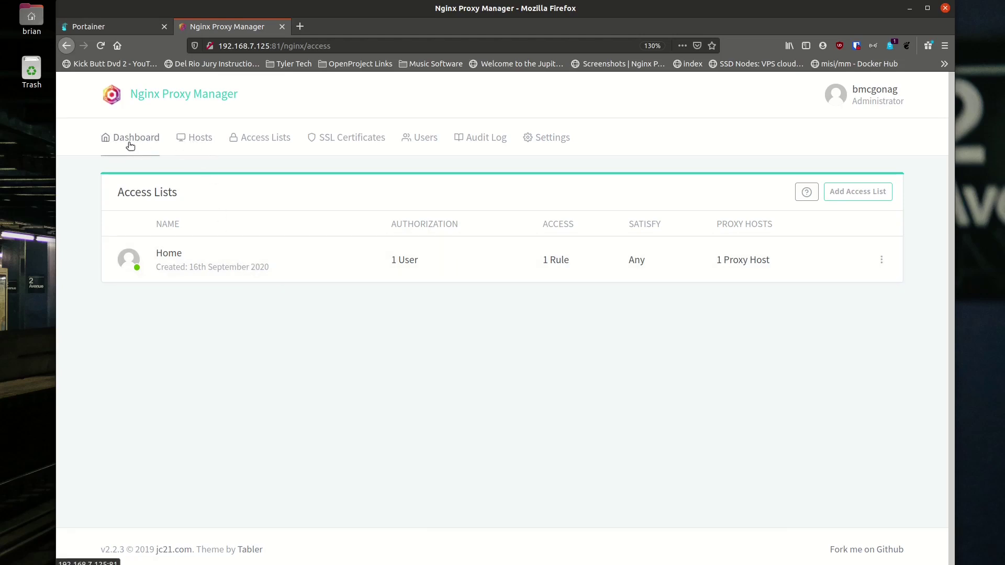
Assign the Home access list to the drop.routemehome.org proxy host and save the host.
left_click(197, 140)
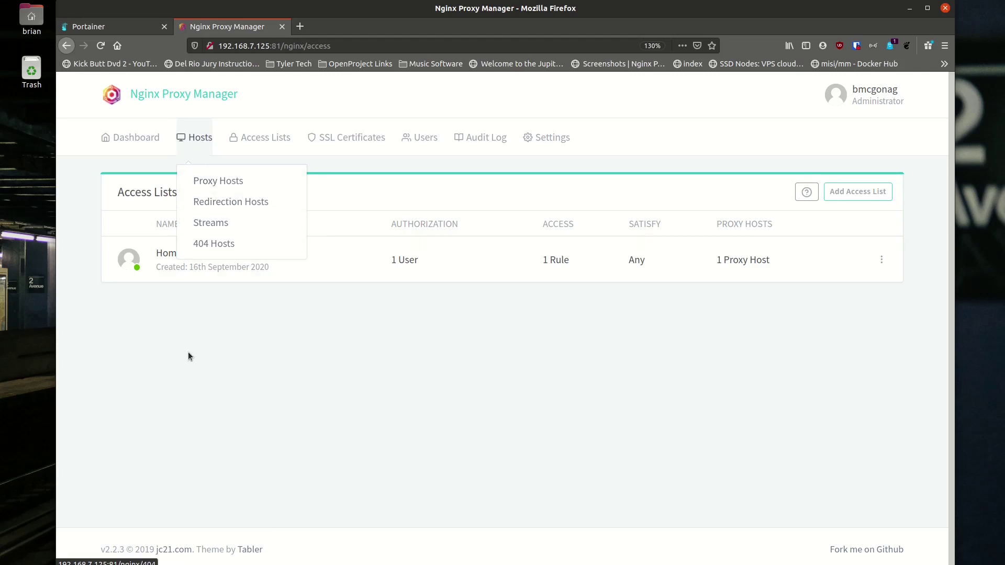
left_click(202, 181)
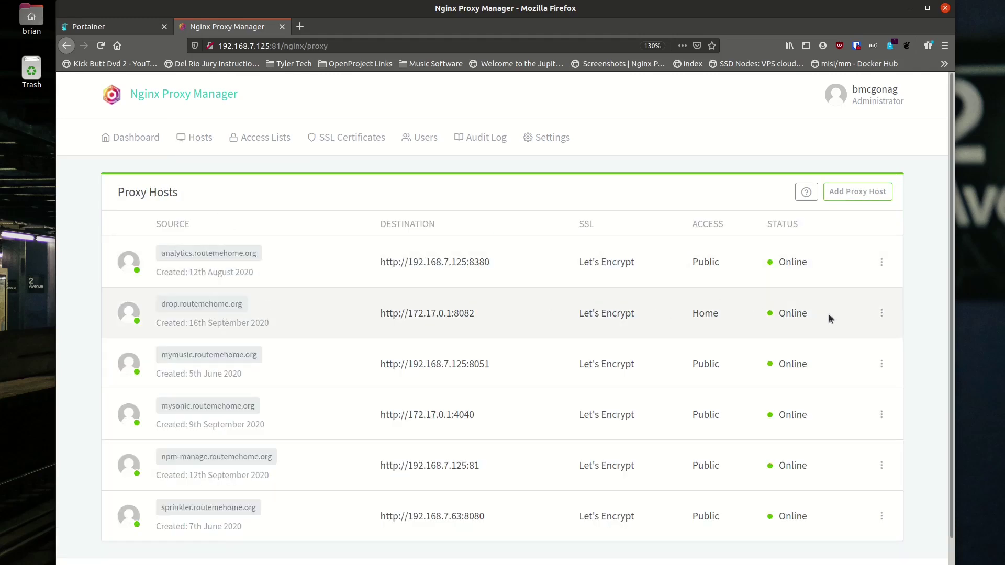
left_click(882, 313)
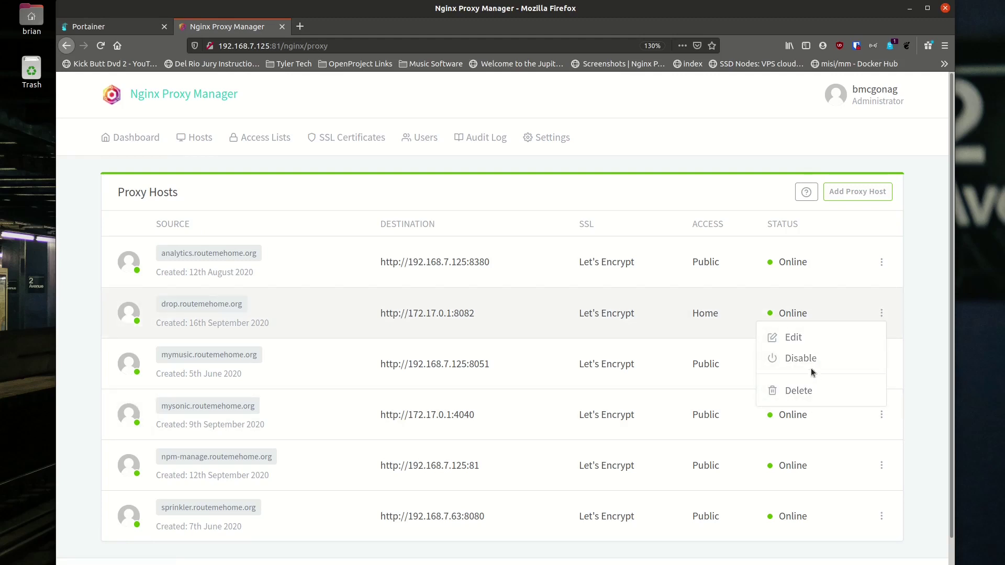
left_click(794, 338)
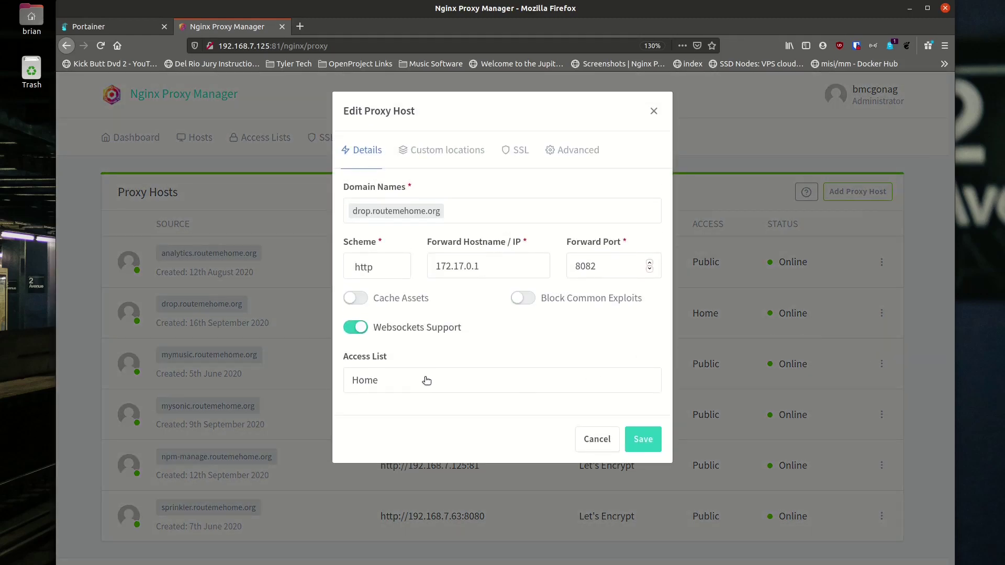
left_click(534, 381)
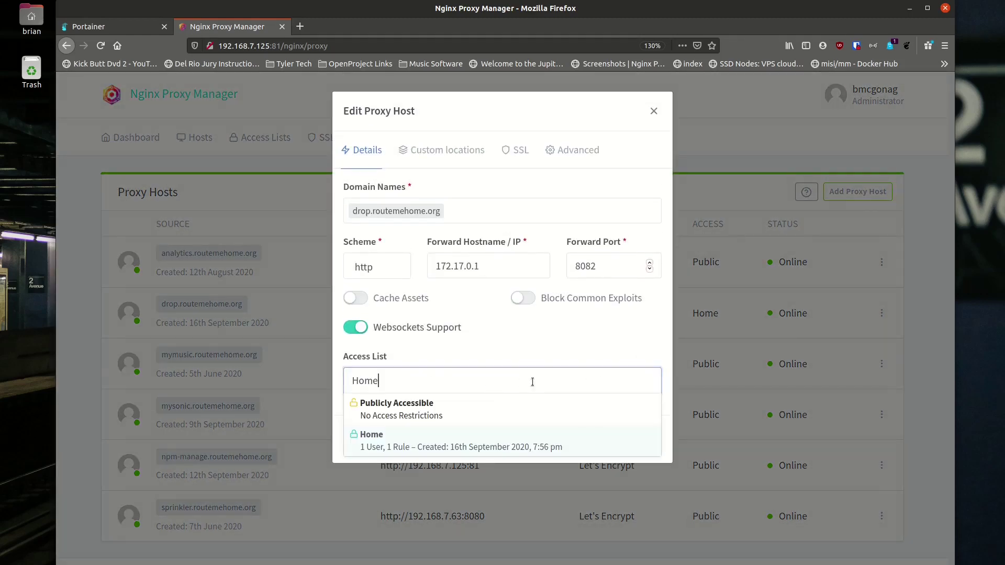
left_click(416, 418)
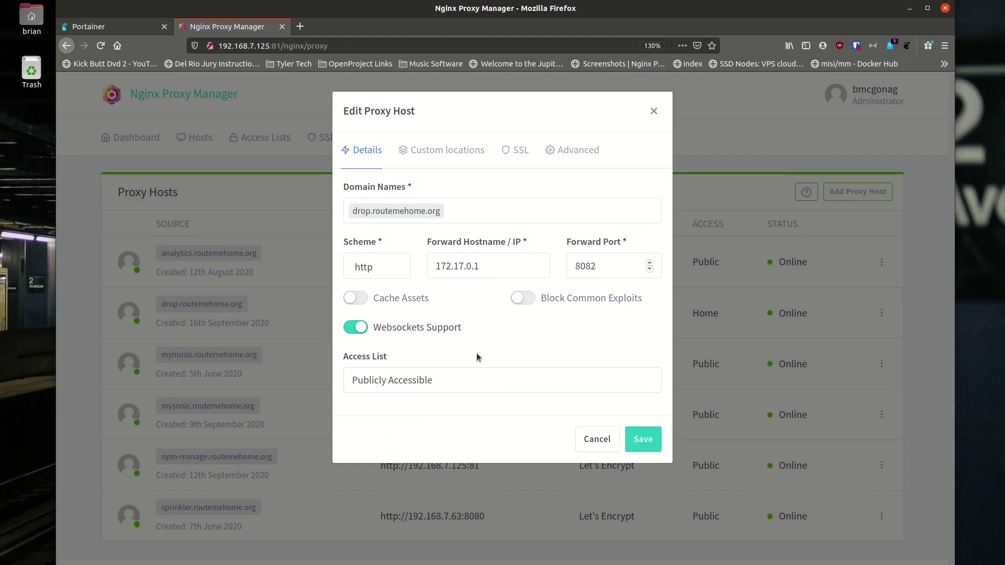
left_click(449, 386)
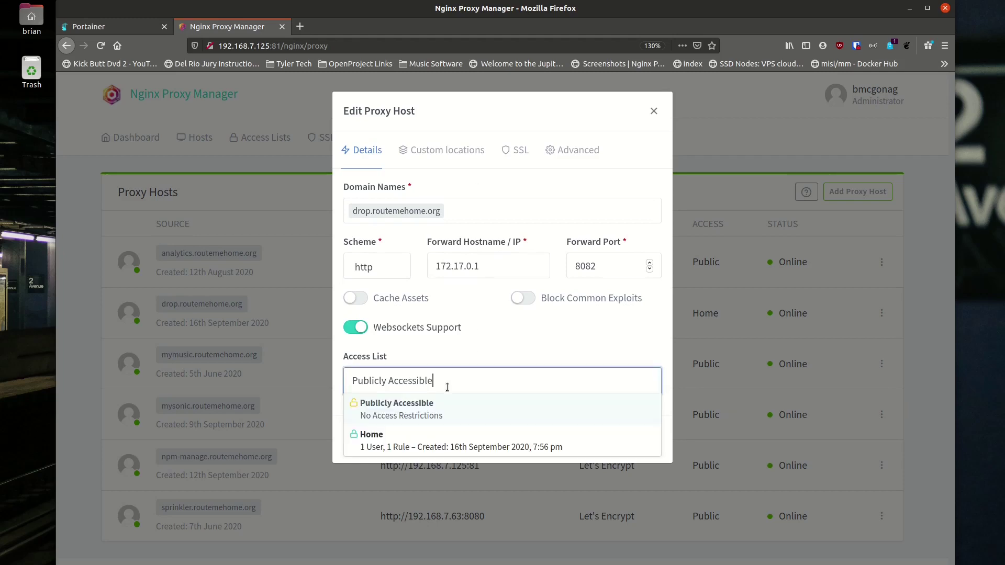
left_click(402, 448)
left_click(639, 439)
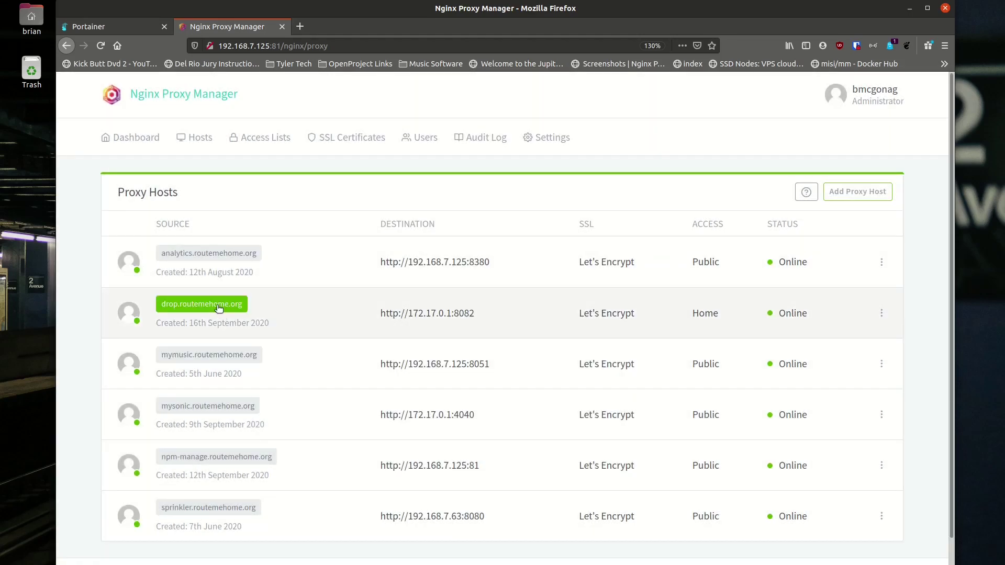
Open drop.routemehome.org from the proxy hosts list and sign in with the prefilled username and password.
left_click(219, 305)
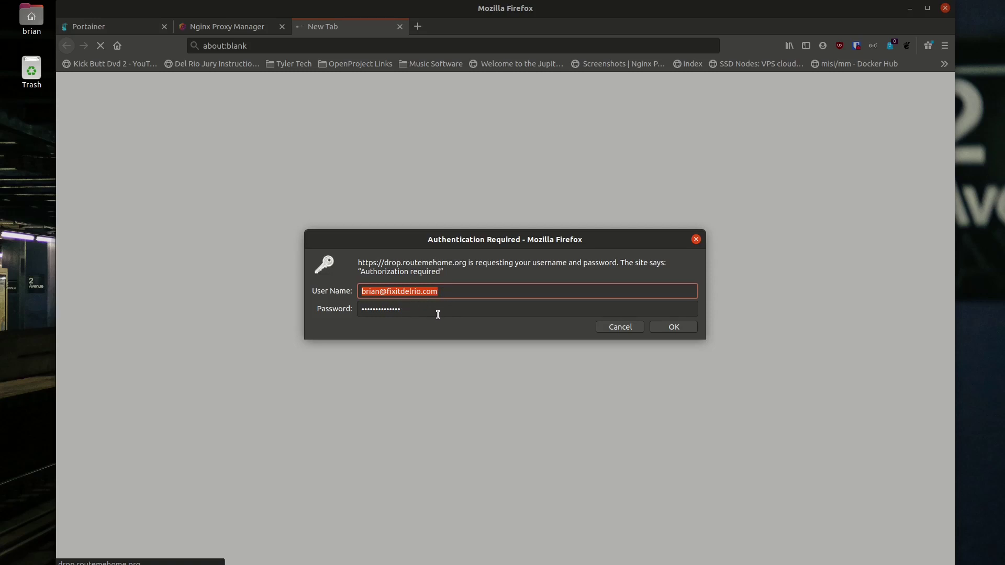
left_click(673, 328)
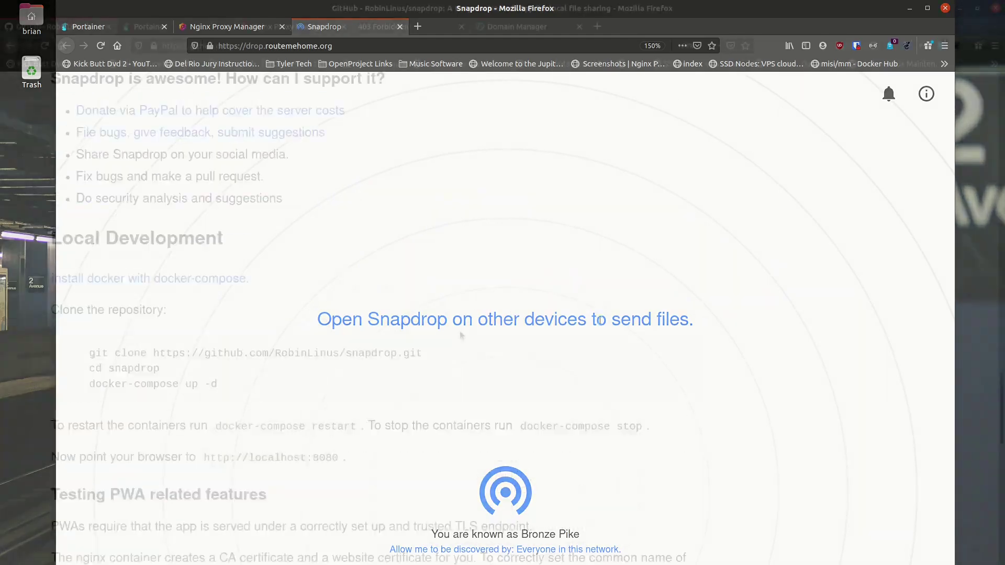
scroll(461, 336, "up", 15)
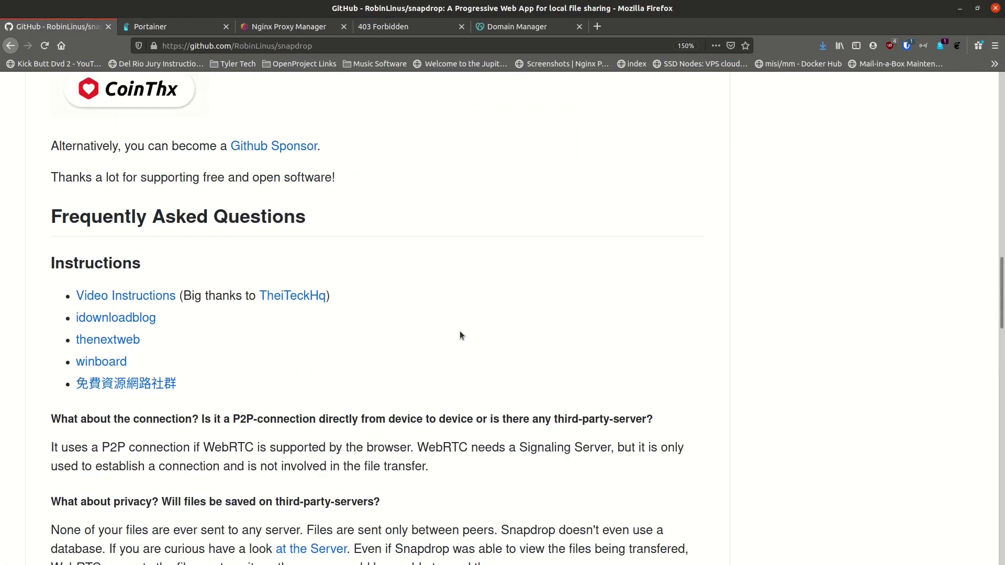
scroll(461, 335, "up", 8)
scroll(462, 335, "up", 9)
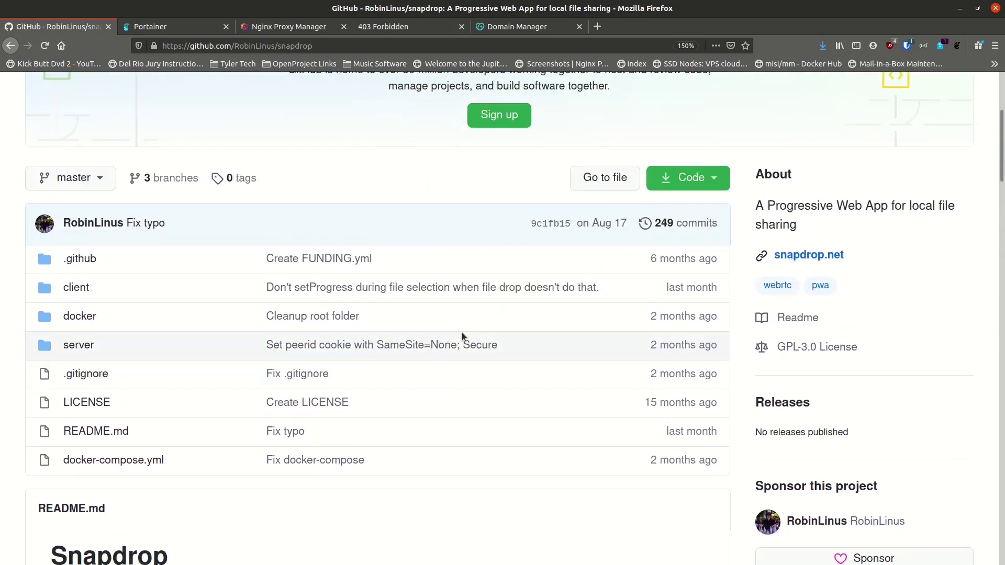
scroll(463, 335, "down", 8)
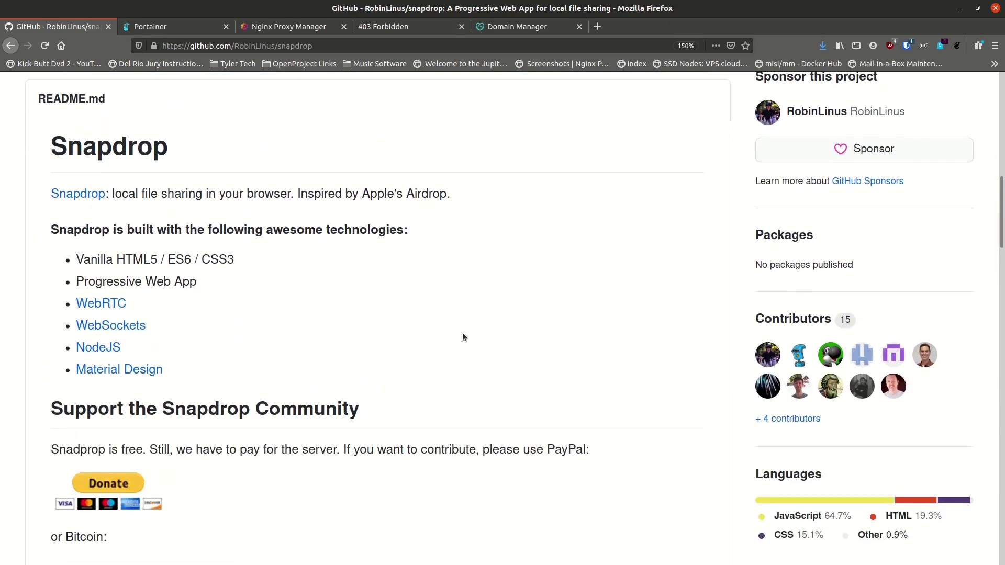
scroll(463, 337, "up", 8)
scroll(463, 338, "down", 6)
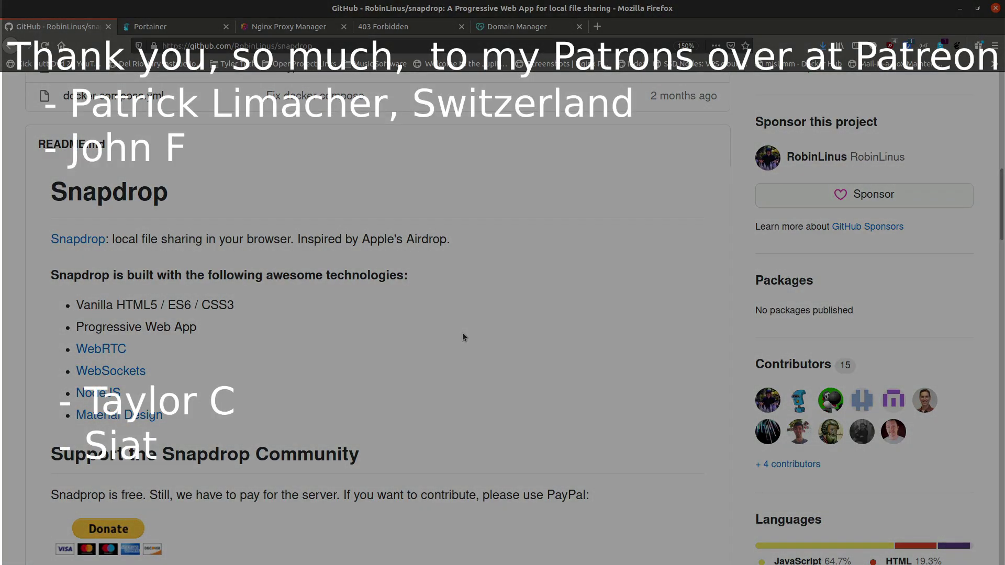